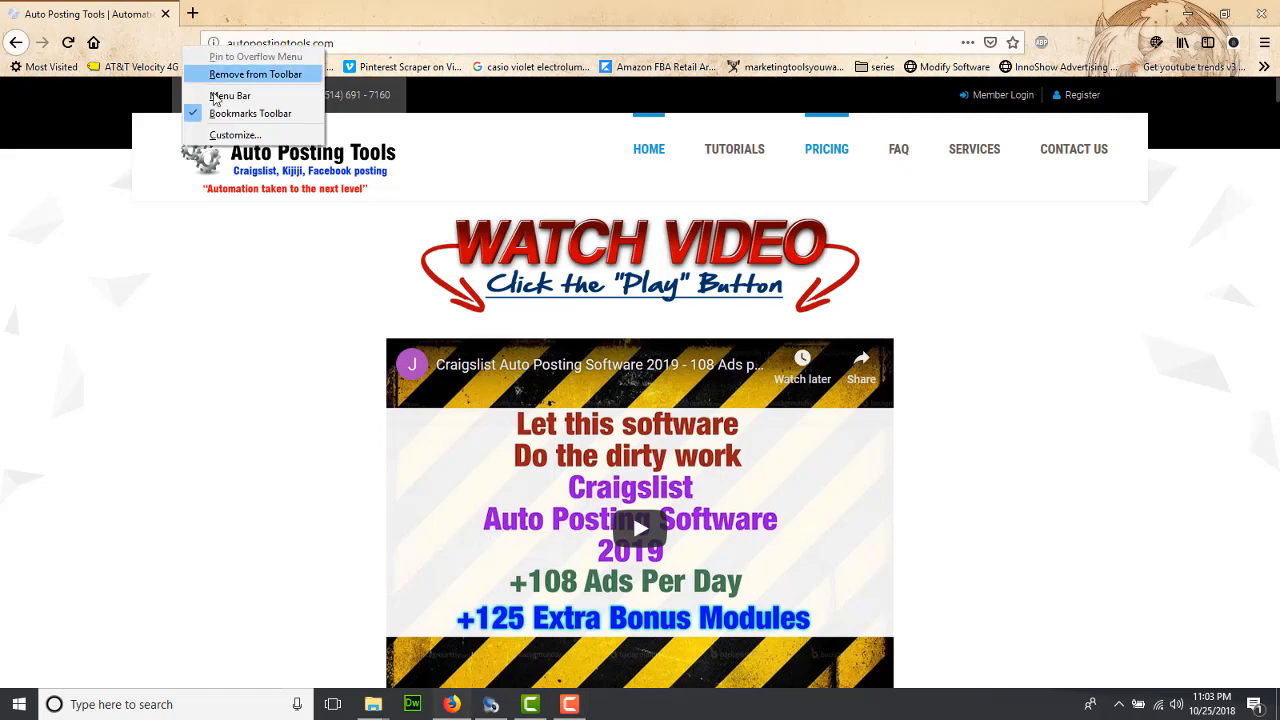
Hide Firefox's bookmarks toolbar before switching to Auto Posting Tools
{"action": "left_click", "coordinate": [250, 113]}
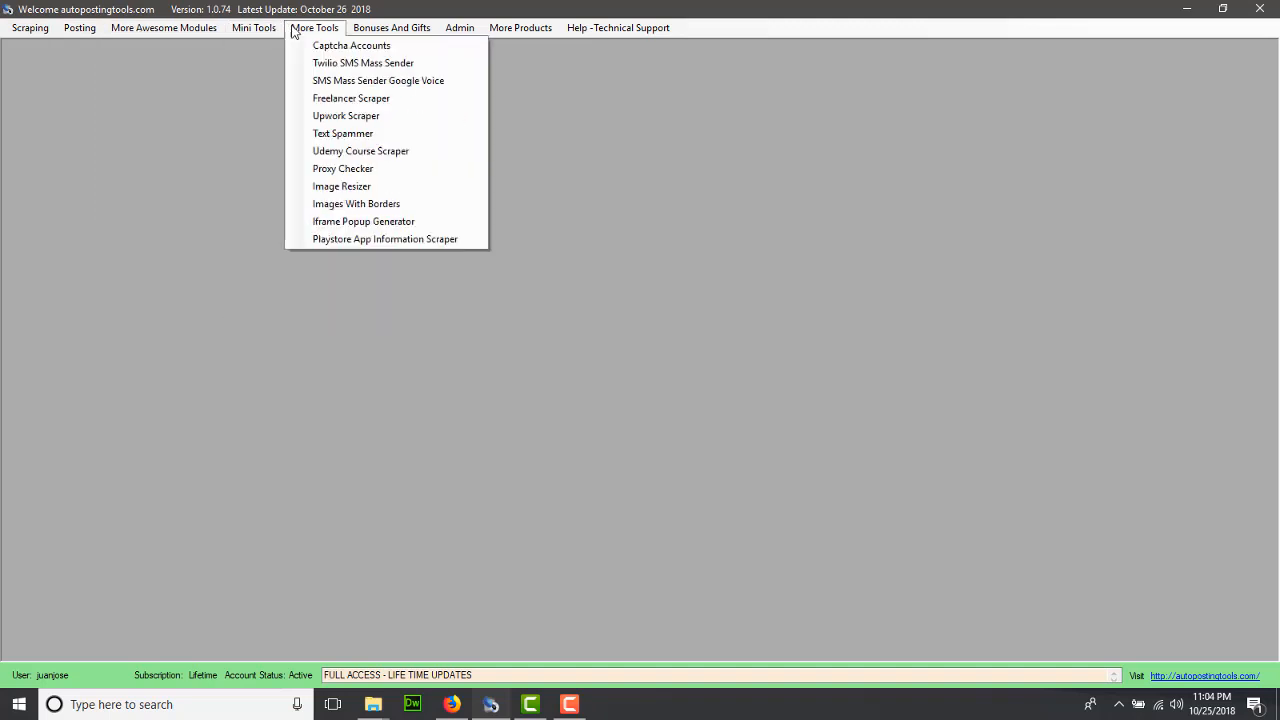
{"action": "mouse_move", "coordinate": [314, 27]}
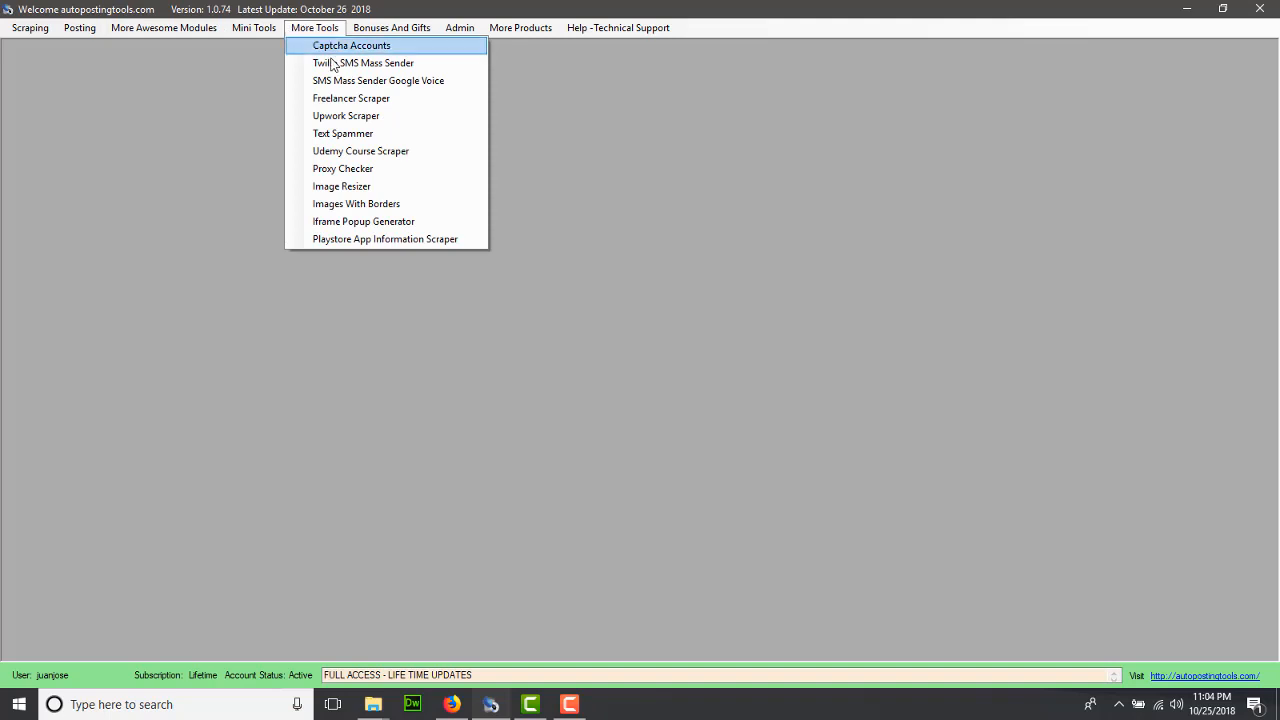
Launch the Upwork Scraper, glance at the Jobs Freelancing table, and return to the Freelancers Scraper table
{"action": "left_click", "coordinate": [389, 116]}
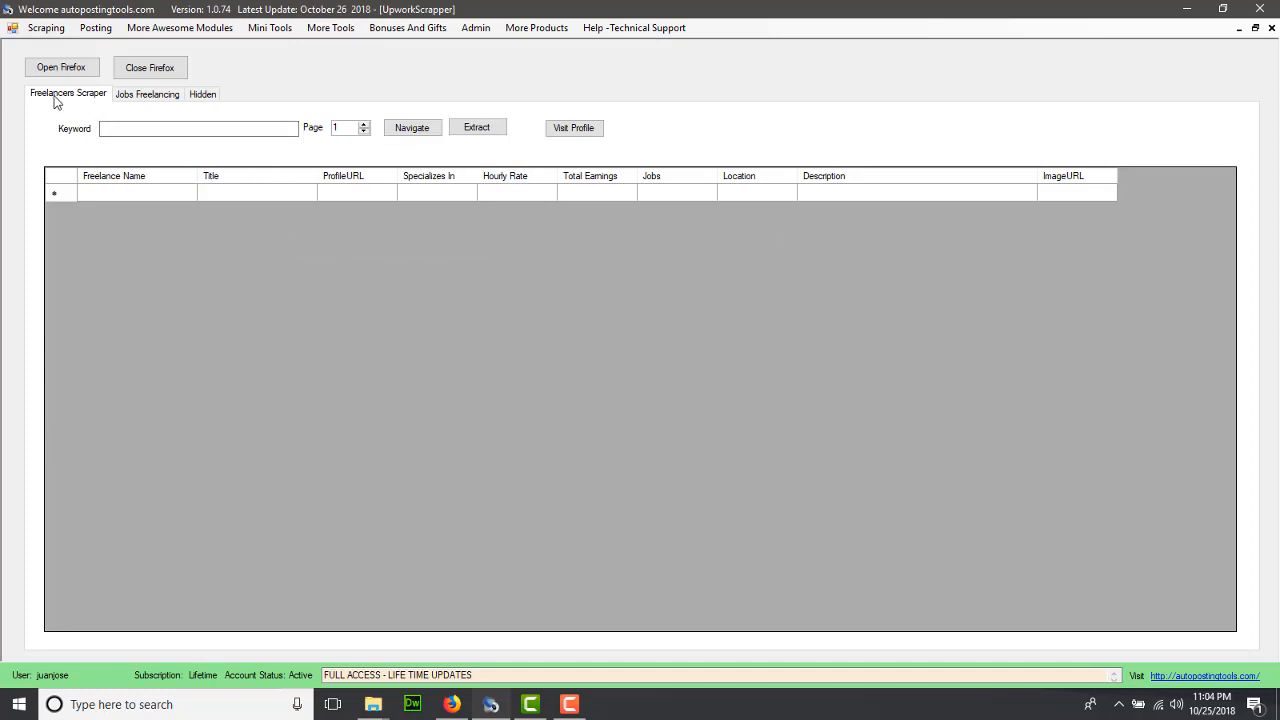
{"action": "left_click", "coordinate": [147, 94]}
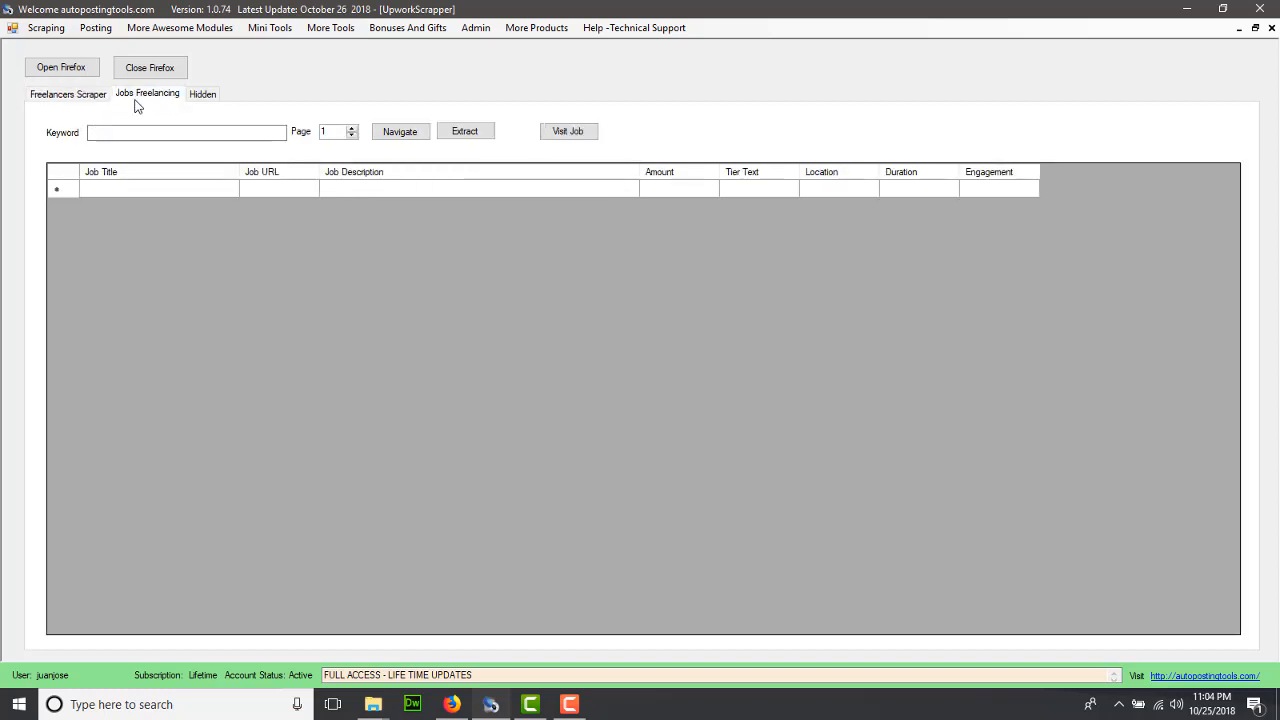
{"action": "left_click", "coordinate": [97, 98]}
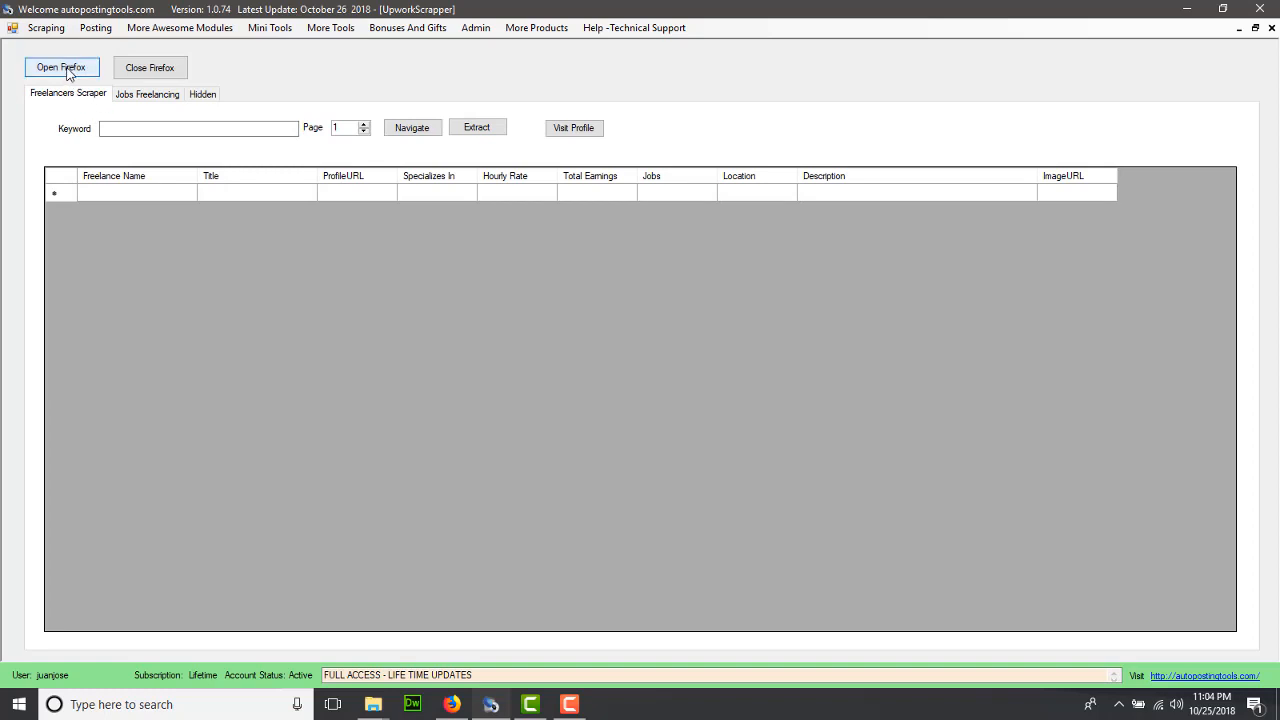
Launch the scraper-driven Firefox with Upwork's 'web' freelancer results, then bring the scraper back to front
{"action": "left_click", "coordinate": [68, 70]}
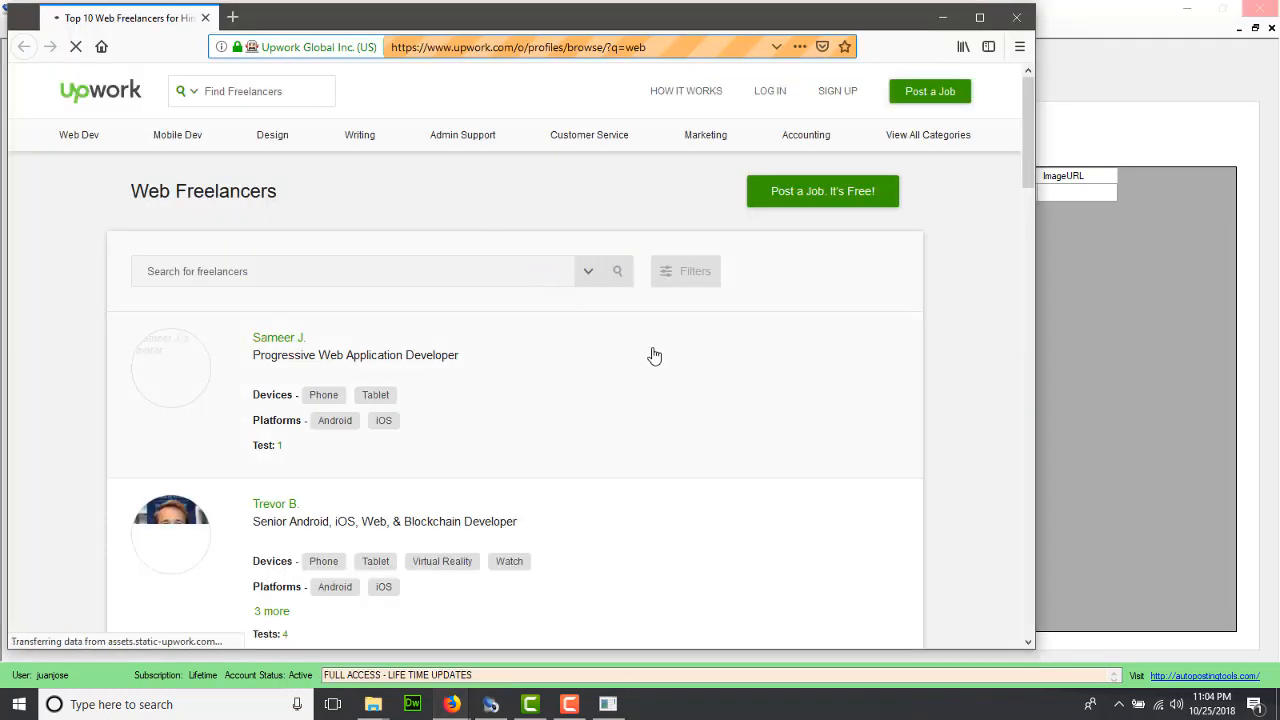
{"action": "scroll", "coordinate": [700, 340], "scroll_direction": "down", "scroll_amount": 3}
{"action": "scroll", "coordinate": [715, 357], "scroll_direction": "down", "scroll_amount": 3}
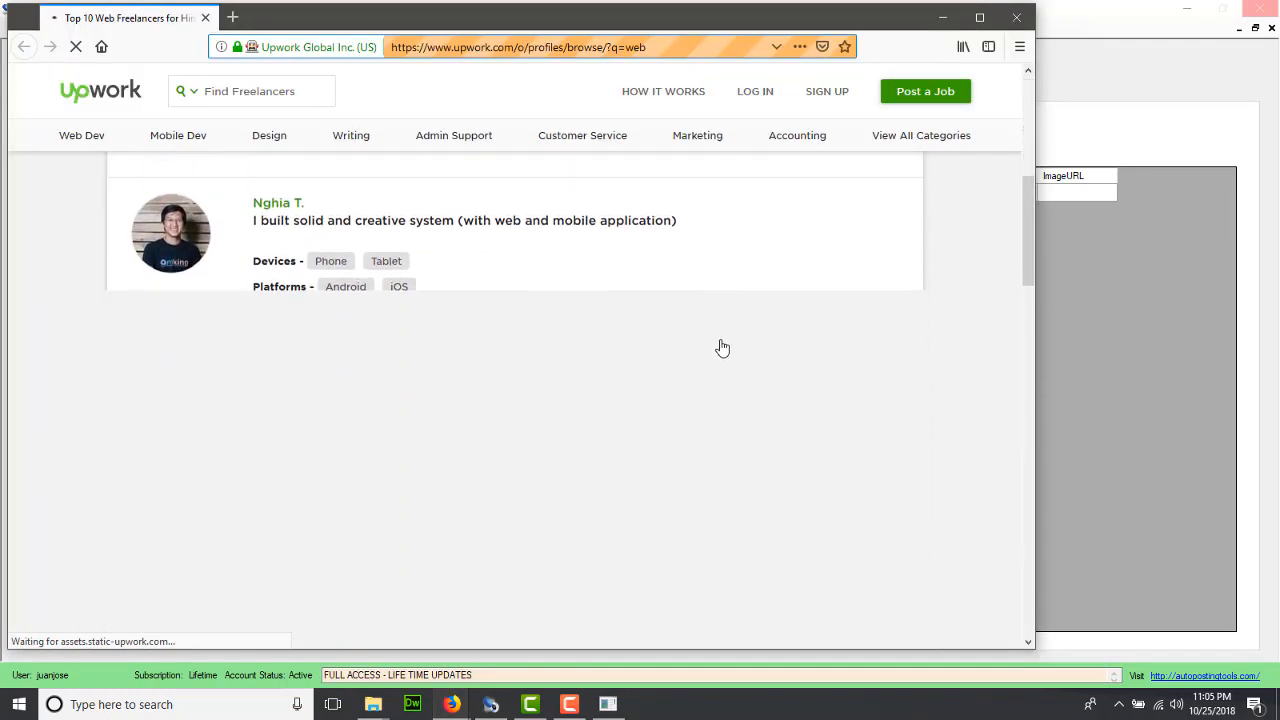
{"action": "scroll", "coordinate": [723, 347], "scroll_direction": "up", "scroll_amount": 1}
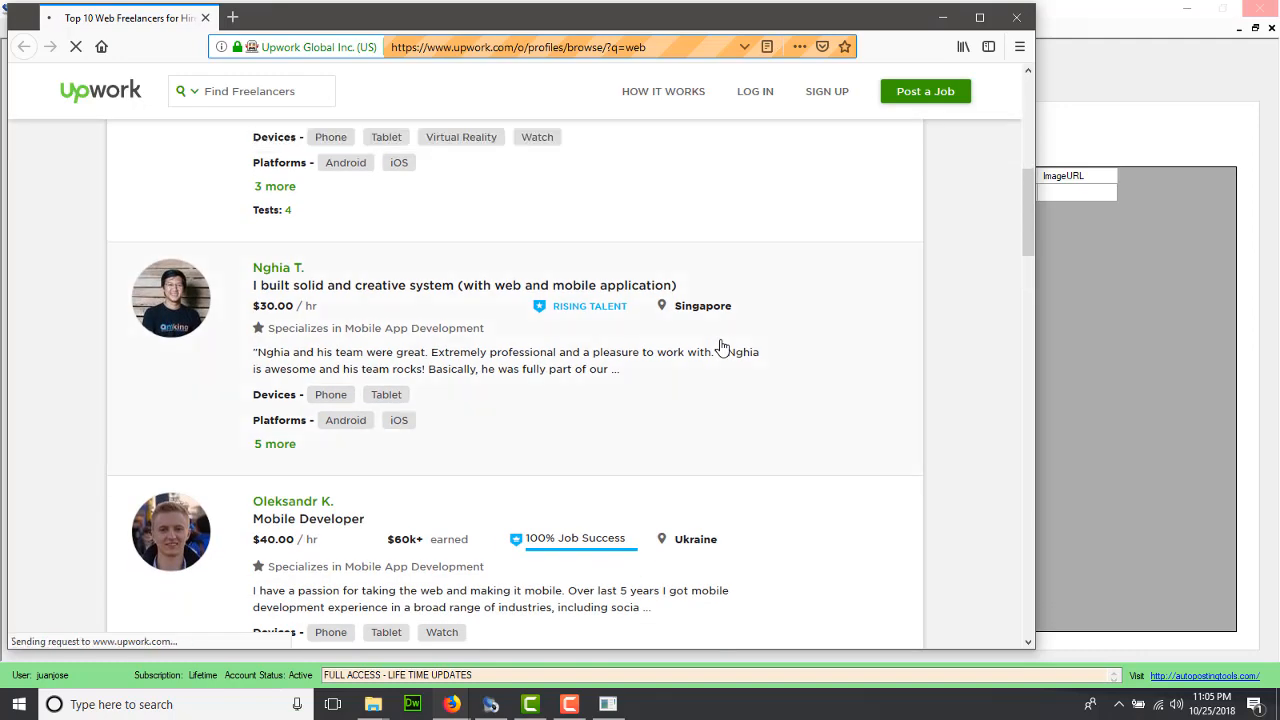
{"action": "scroll", "coordinate": [723, 347], "scroll_direction": "down", "scroll_amount": 2}
{"action": "scroll", "coordinate": [723, 347], "scroll_direction": "down", "scroll_amount": 3}
{"action": "scroll", "coordinate": [723, 347], "scroll_direction": "down", "scroll_amount": 2}
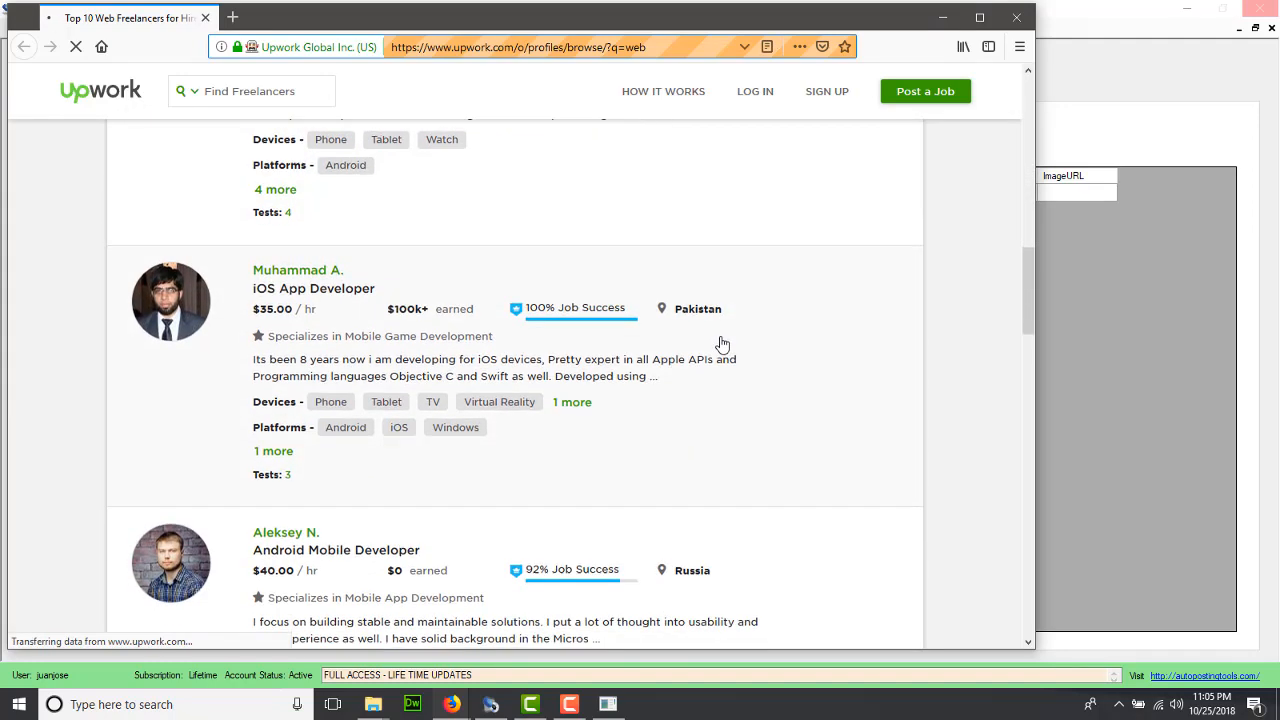
{"action": "scroll", "coordinate": [723, 347], "scroll_direction": "down", "scroll_amount": 3}
{"action": "scroll", "coordinate": [723, 347], "scroll_direction": "down", "scroll_amount": 1}
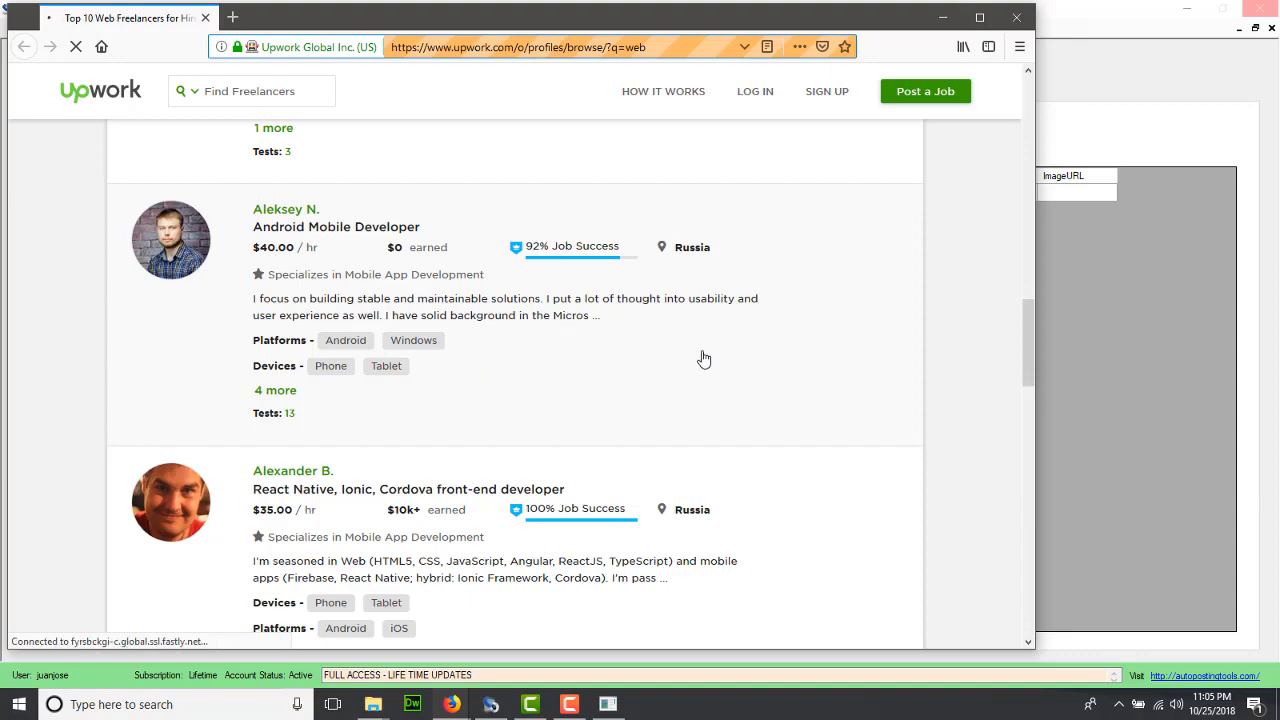
{"action": "scroll", "coordinate": [680, 355], "scroll_direction": "down", "scroll_amount": 4}
{"action": "scroll", "coordinate": [680, 355], "scroll_direction": "down", "scroll_amount": 4}
{"action": "scroll", "coordinate": [680, 355], "scroll_direction": "down", "scroll_amount": 4}
{"action": "scroll", "coordinate": [992, 350], "scroll_direction": "down", "scroll_amount": 4}
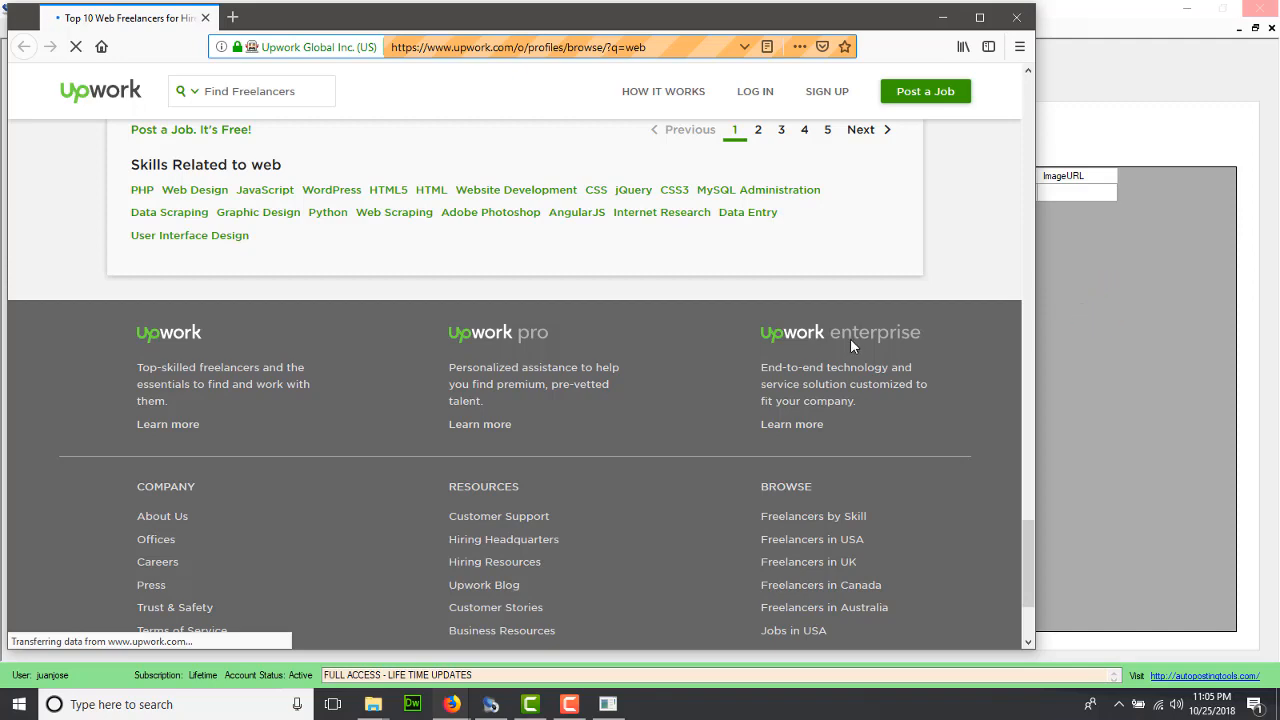
{"action": "scroll", "coordinate": [801, 337], "scroll_direction": "up", "scroll_amount": 4}
{"action": "scroll", "coordinate": [840, 350], "scroll_direction": "up", "scroll_amount": 4}
{"action": "scroll", "coordinate": [840, 350], "scroll_direction": "up", "scroll_amount": 4}
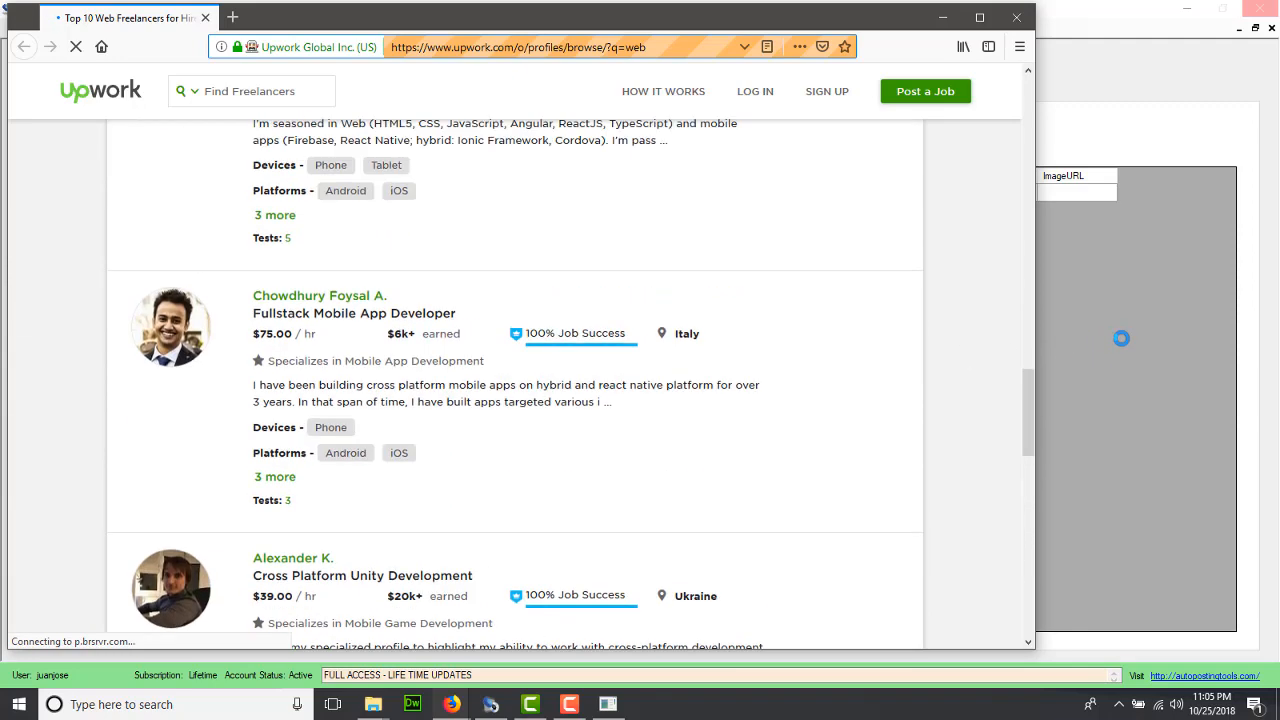
{"action": "scroll", "coordinate": [619, 462], "scroll_direction": "down", "scroll_amount": 10}
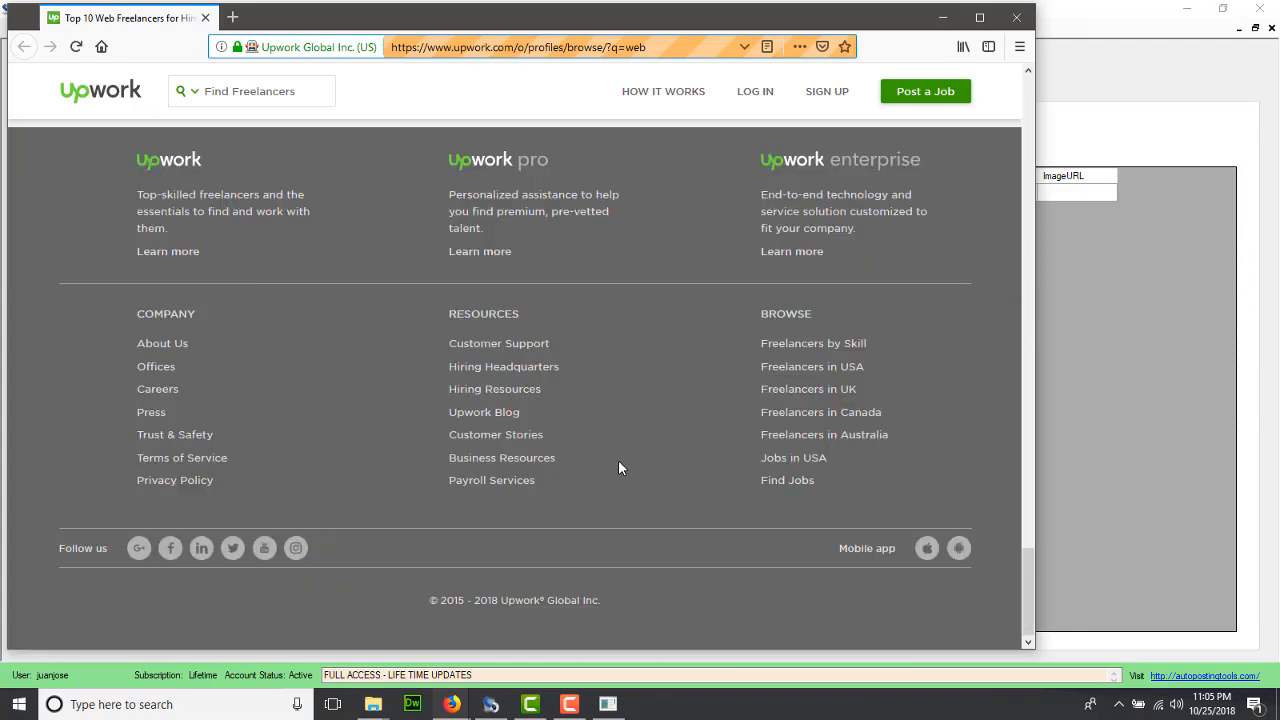
{"action": "left_click", "coordinate": [1064, 392]}
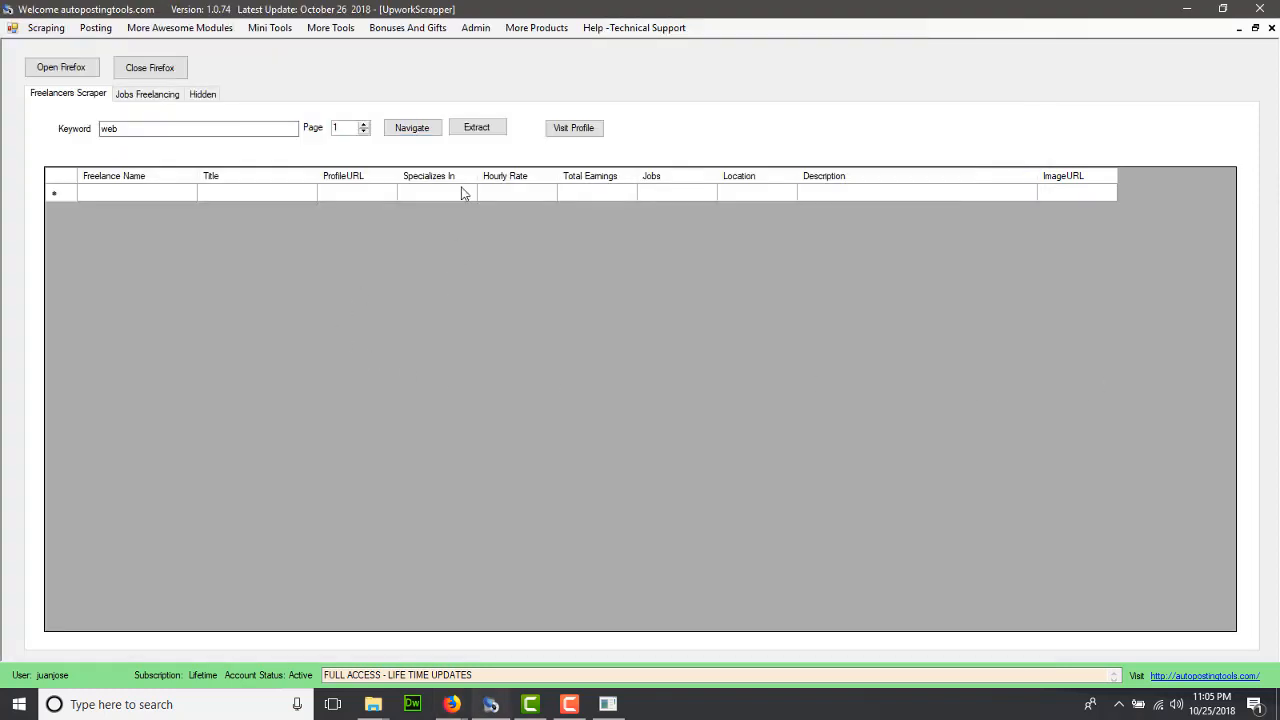
Extract the ten page-1 'web' freelancers into the table, check Firefox, and return to the scraper
{"action": "left_click", "coordinate": [477, 127]}
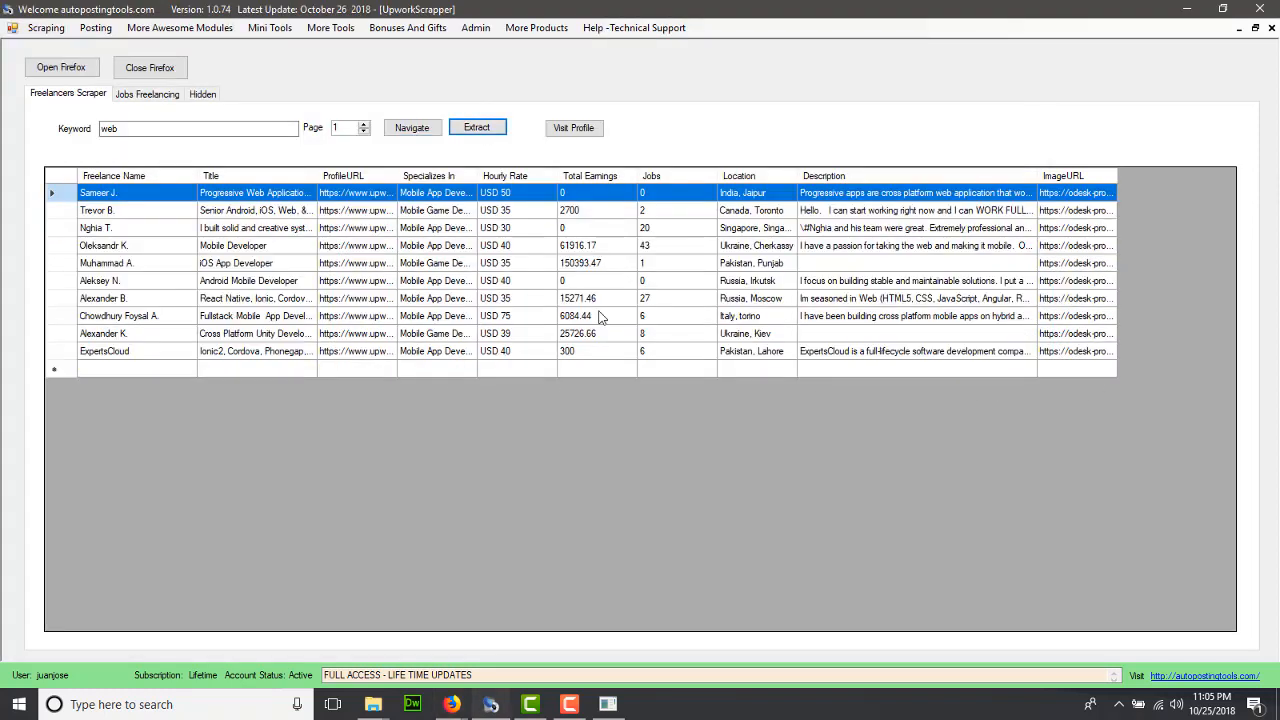
{"action": "left_click", "coordinate": [452, 704]}
{"action": "left_click", "coordinate": [512, 620]}
{"action": "scroll", "coordinate": [506, 558], "scroll_direction": "up", "scroll_amount": 5}
{"action": "scroll", "coordinate": [400, 400], "scroll_direction": "up", "scroll_amount": 5}
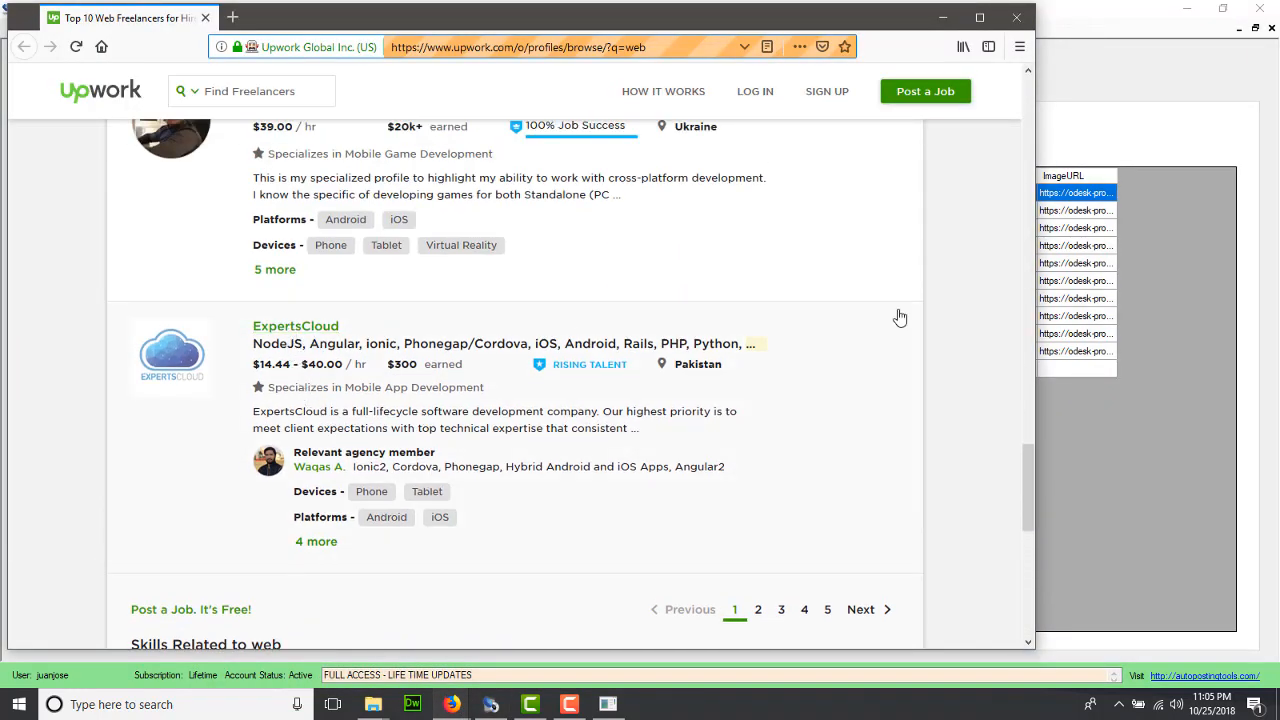
{"action": "left_click", "coordinate": [1085, 396]}
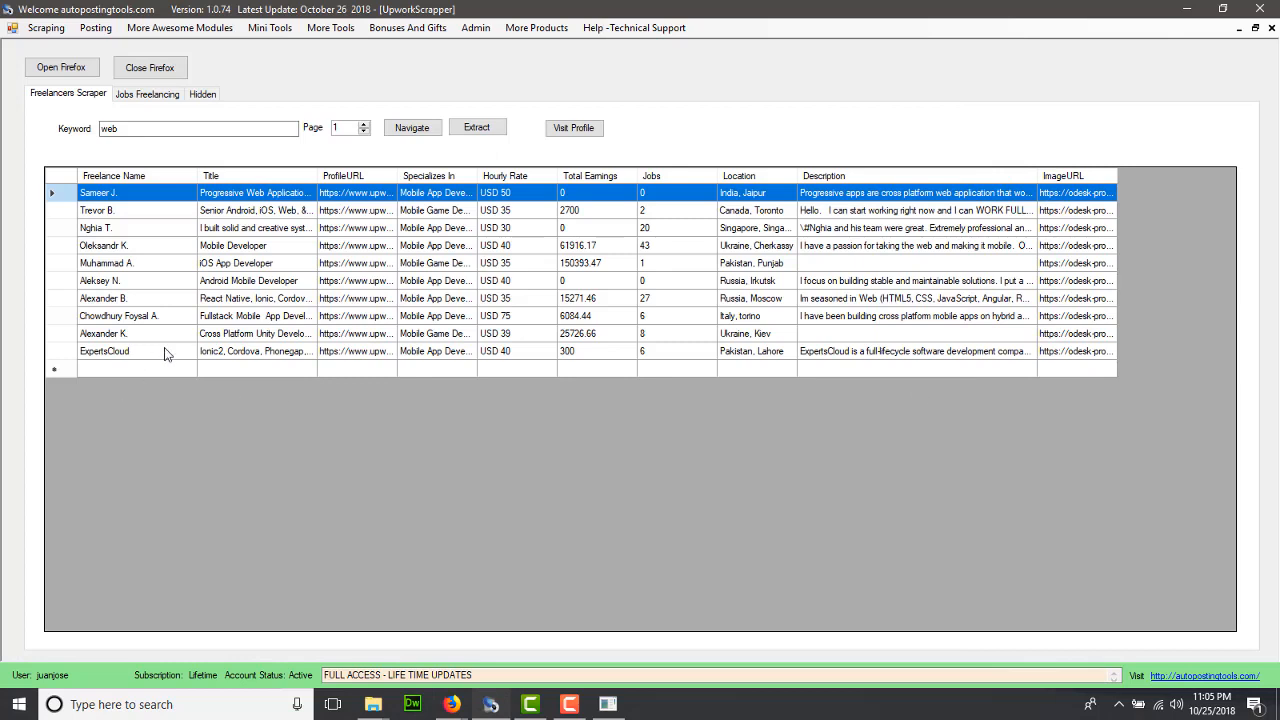
Navigate the browser to page 2 of Upwork's 'web' freelancer results and bring Firefox forward to view it
{"action": "left_click", "coordinate": [364, 124]}
{"action": "left_click", "coordinate": [412, 127]}
{"action": "left_click", "coordinate": [452, 704]}
{"action": "left_click", "coordinate": [540, 630]}
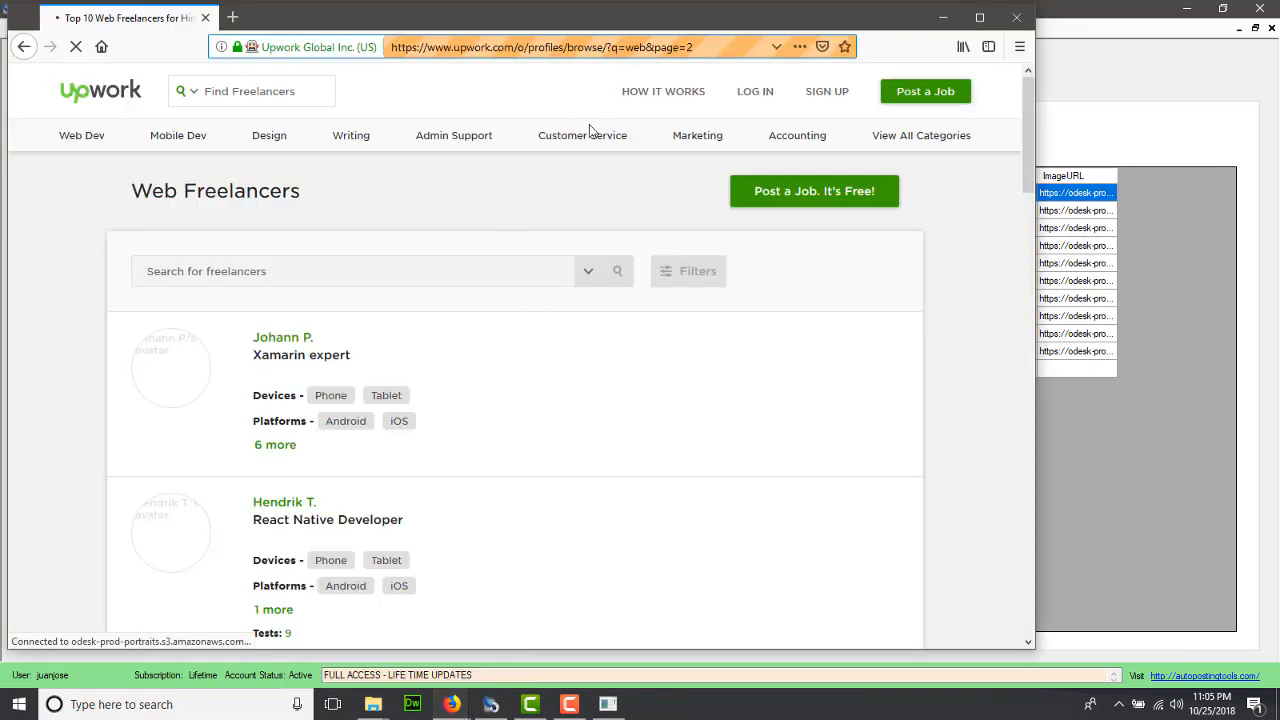
{"action": "scroll", "coordinate": [700, 380], "scroll_direction": "down", "scroll_amount": 4}
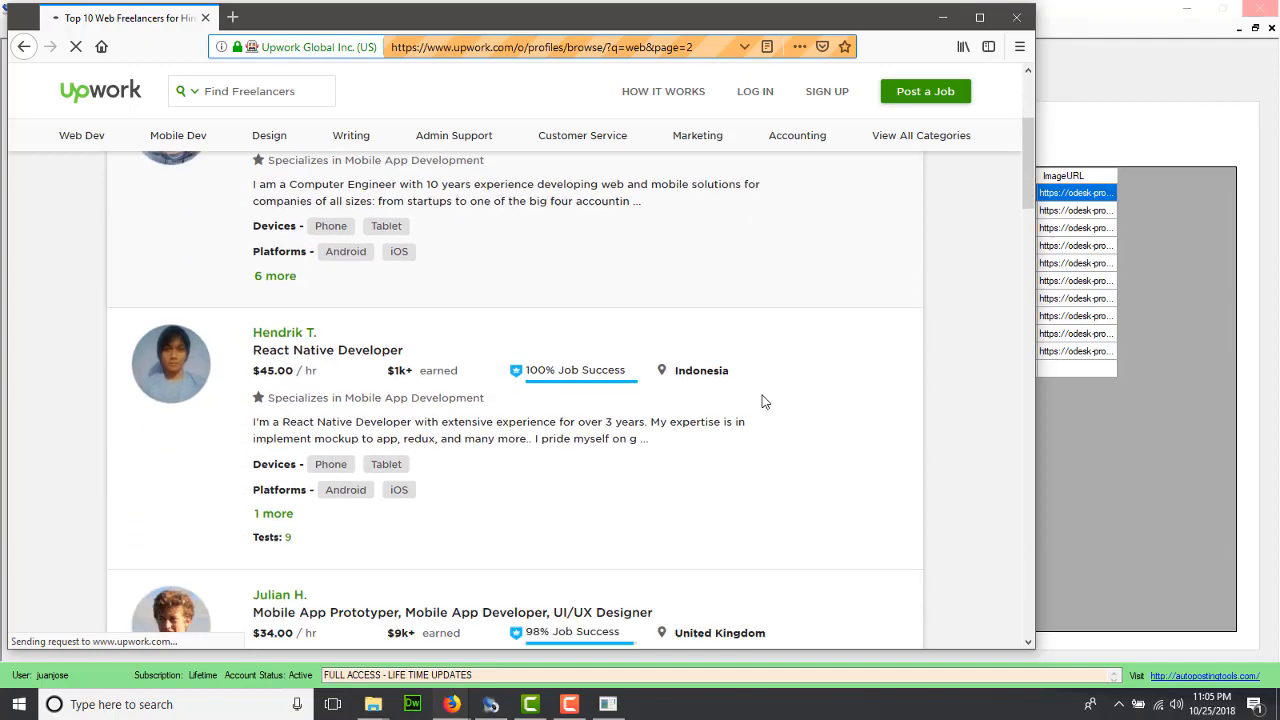
{"action": "scroll", "coordinate": [760, 390], "scroll_direction": "down", "scroll_amount": 4}
{"action": "scroll", "coordinate": [826, 400], "scroll_direction": "down", "scroll_amount": 4}
{"action": "scroll", "coordinate": [826, 400], "scroll_direction": "down", "scroll_amount": 5}
{"action": "scroll", "coordinate": [826, 400], "scroll_direction": "down", "scroll_amount": 4}
{"action": "scroll", "coordinate": [826, 395], "scroll_direction": "down", "scroll_amount": 4}
{"action": "scroll", "coordinate": [828, 388], "scroll_direction": "down", "scroll_amount": 5}
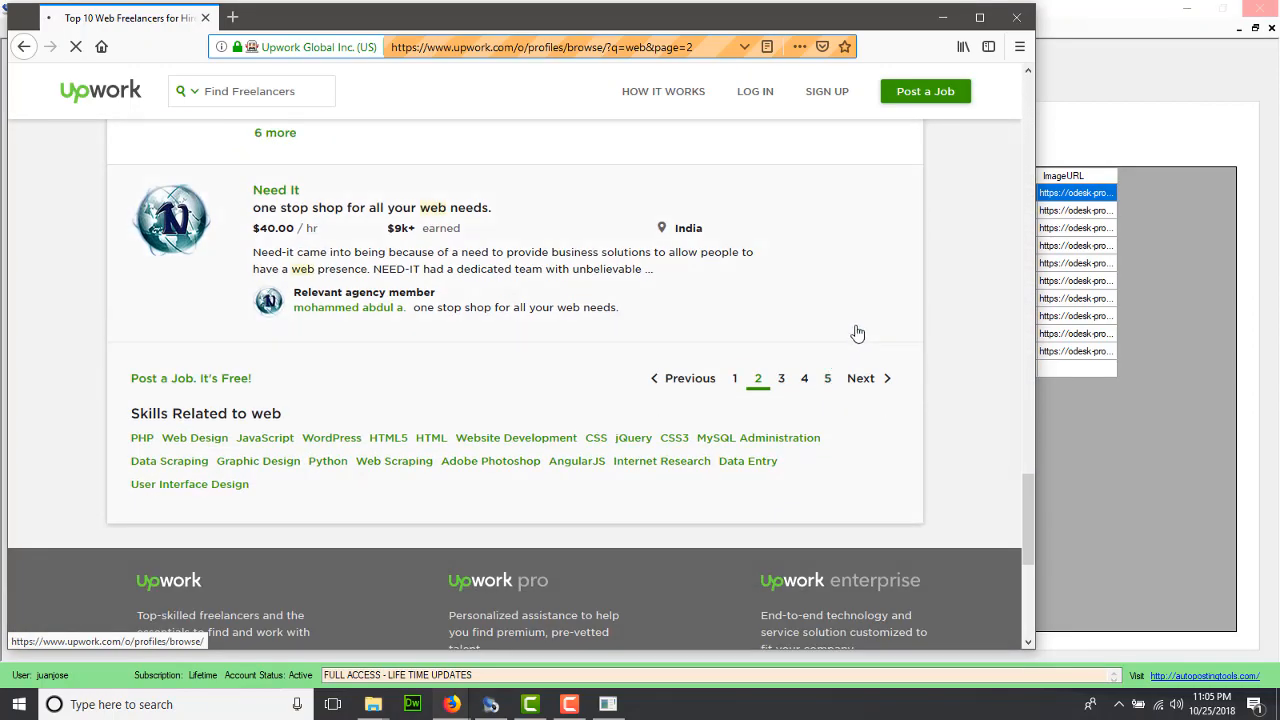
{"action": "scroll", "coordinate": [862, 330], "scroll_direction": "up", "scroll_amount": 2}
{"action": "scroll", "coordinate": [864, 322], "scroll_direction": "up", "scroll_amount": 3}
{"action": "scroll", "coordinate": [864, 322], "scroll_direction": "up", "scroll_amount": 4}
{"action": "scroll", "coordinate": [864, 325], "scroll_direction": "up", "scroll_amount": 4}
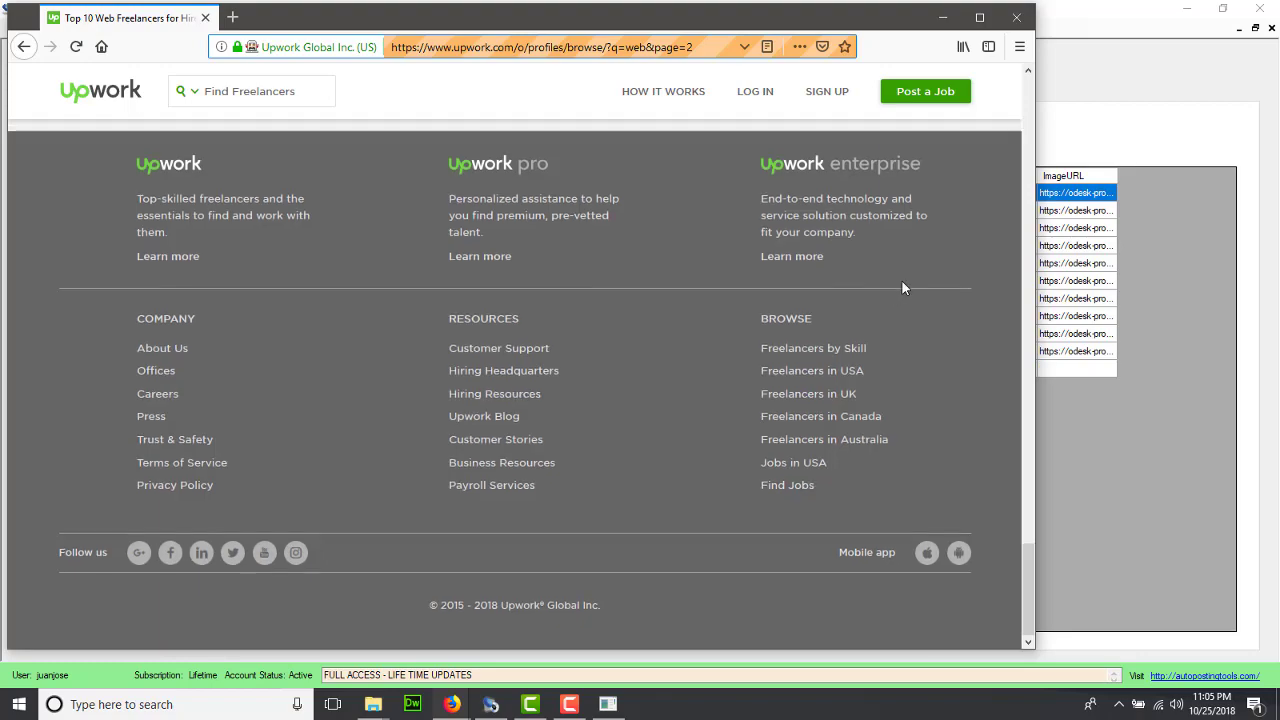
{"action": "scroll", "coordinate": [902, 288], "scroll_direction": "up", "scroll_amount": 5}
{"action": "scroll", "coordinate": [902, 288], "scroll_direction": "up", "scroll_amount": 3}
Extract page 2 so the freelancer table holds twenty rows, checking the Upwork page in Firefox
{"action": "left_click", "coordinate": [1171, 344]}
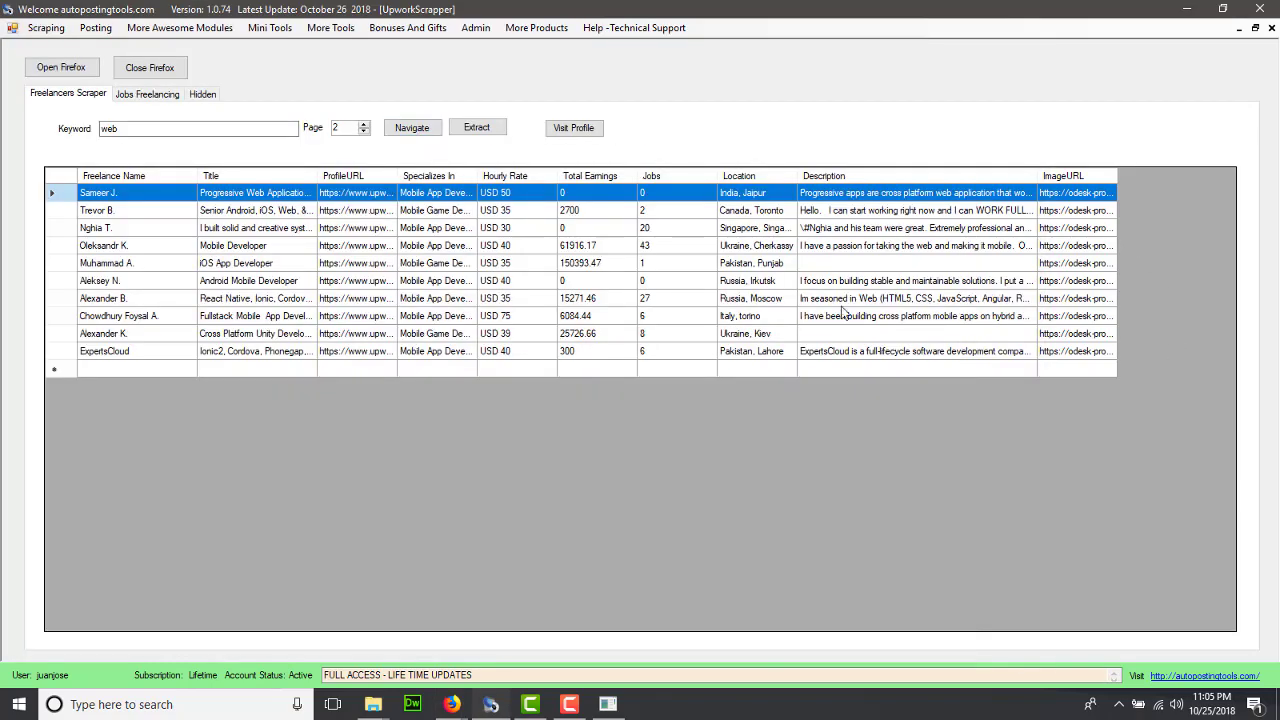
{"action": "left_click", "coordinate": [490, 131]}
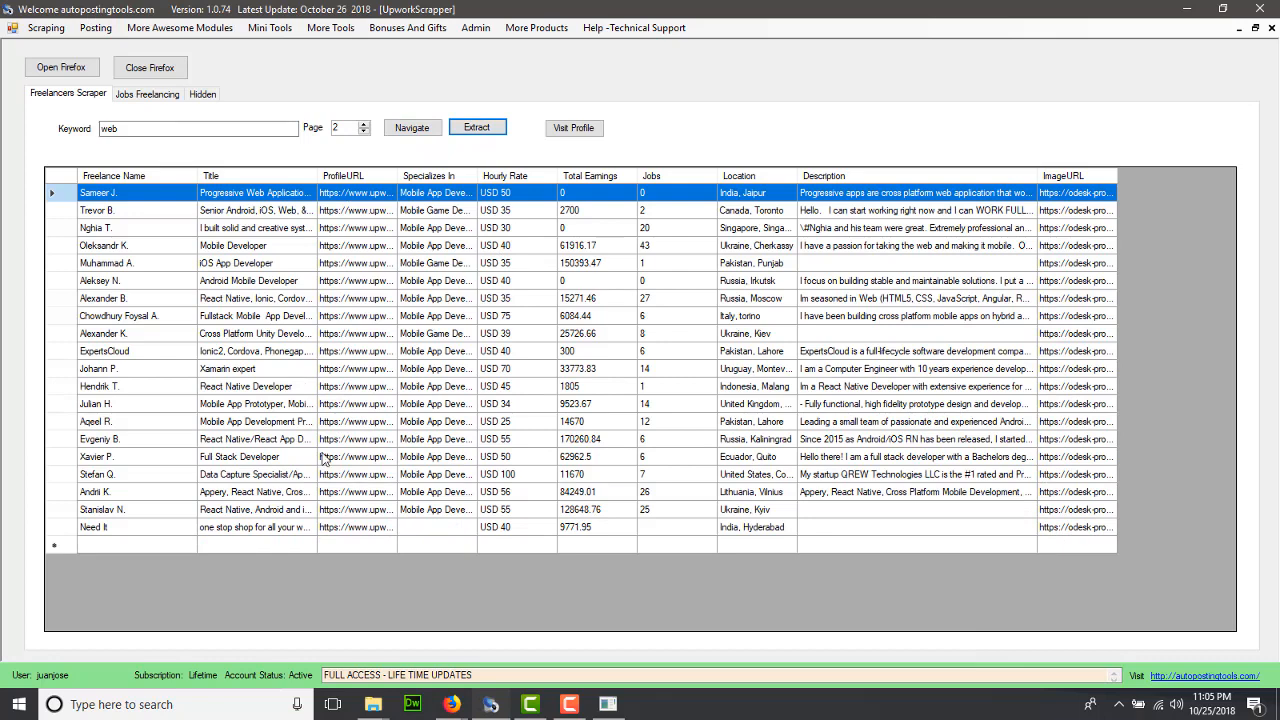
{"action": "left_click", "coordinate": [452, 704]}
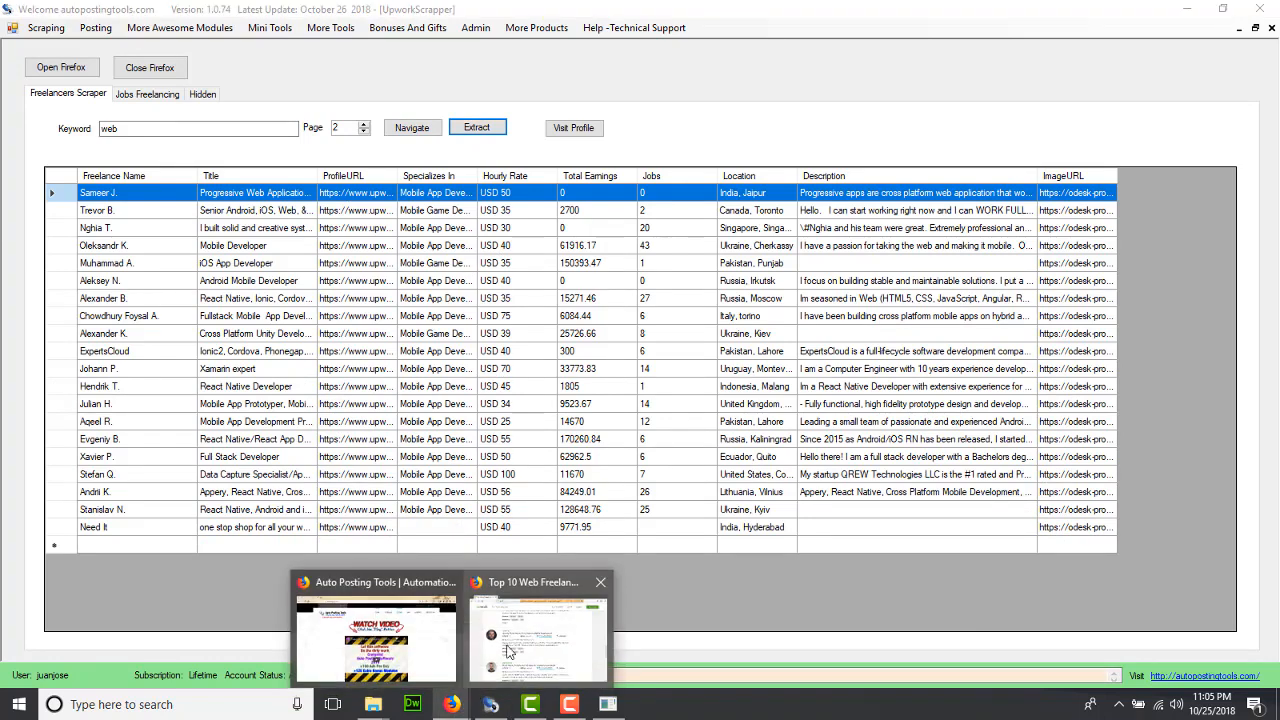
{"action": "left_click", "coordinate": [520, 635]}
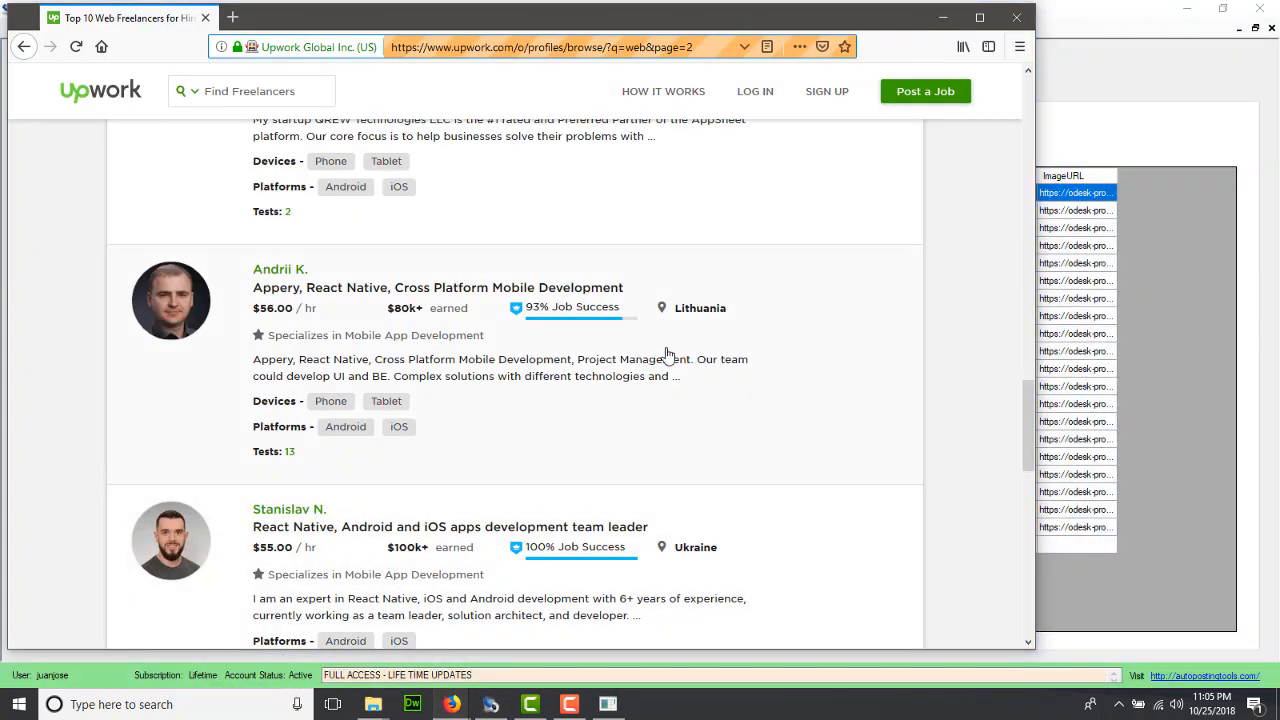
{"action": "left_click", "coordinate": [1174, 291]}
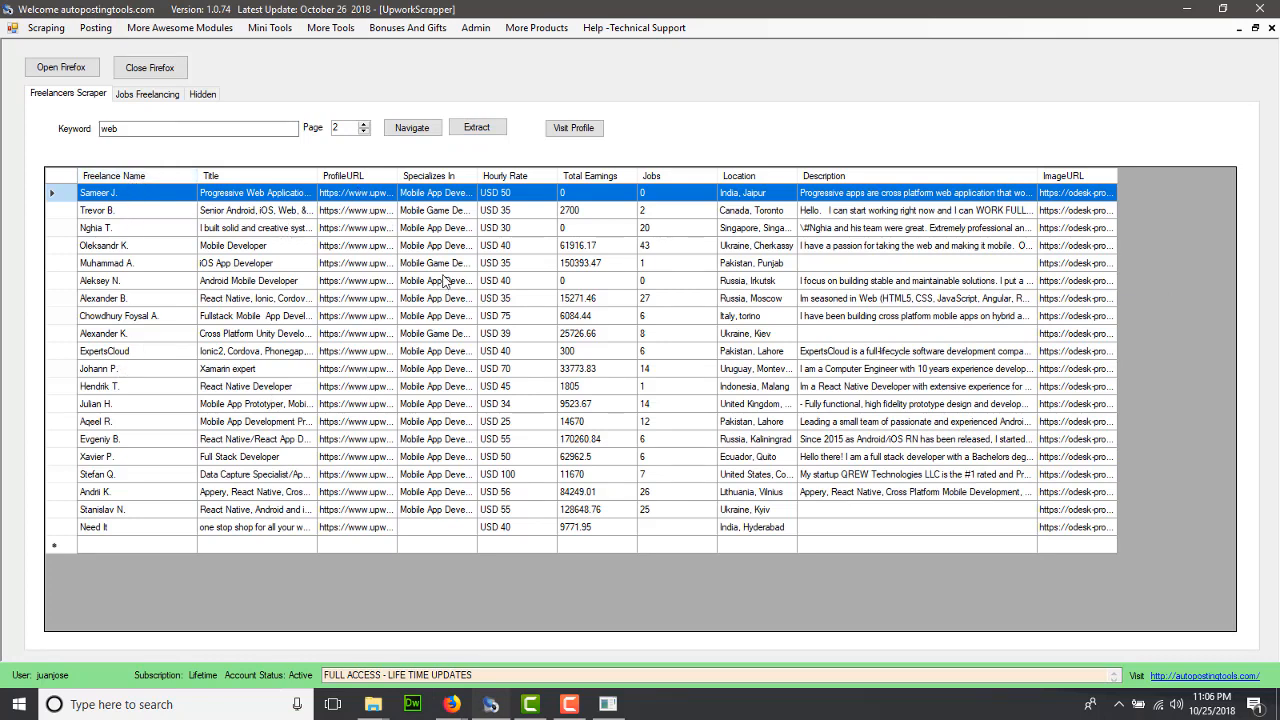
Select the Uruguay-based Xamarin expert's row in the freelancer table
{"action": "left_click", "coordinate": [354, 264]}
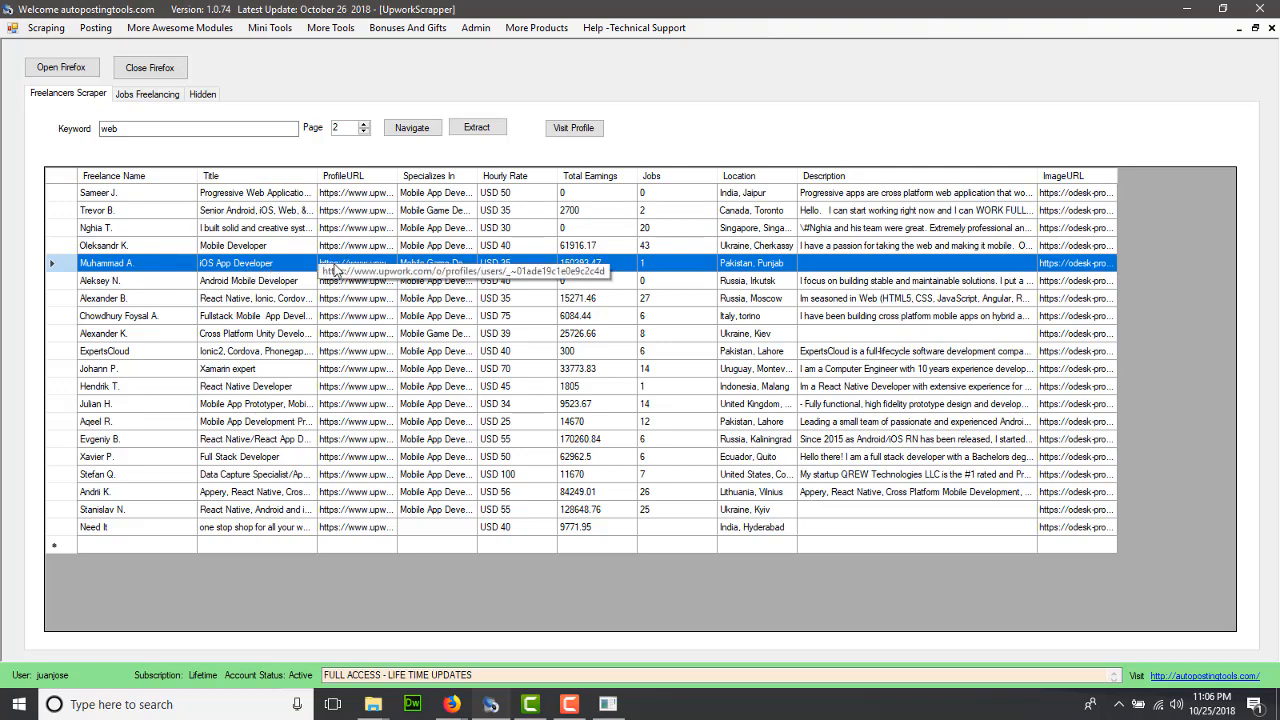
{"action": "left_click", "coordinate": [503, 372]}
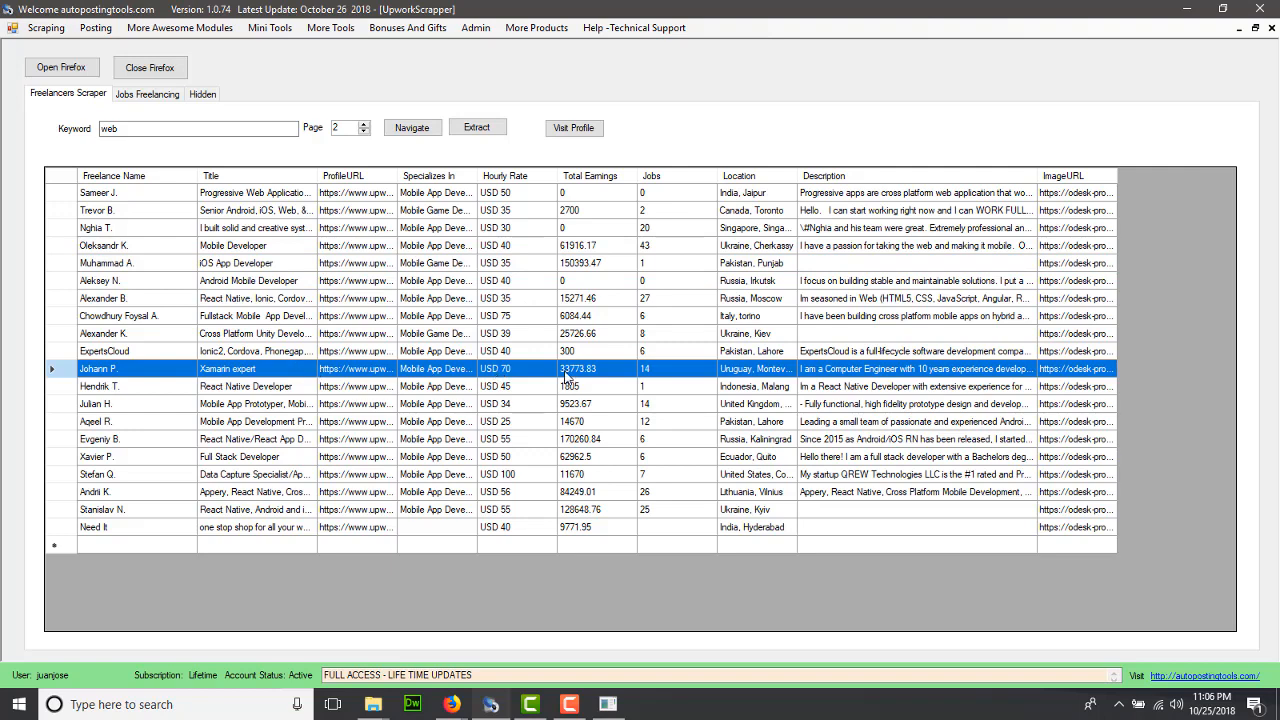
Visit the Xamarin expert's Upwork profile, pass the reCAPTCHA robot check, and return to the scraper
{"action": "left_click", "coordinate": [573, 127]}
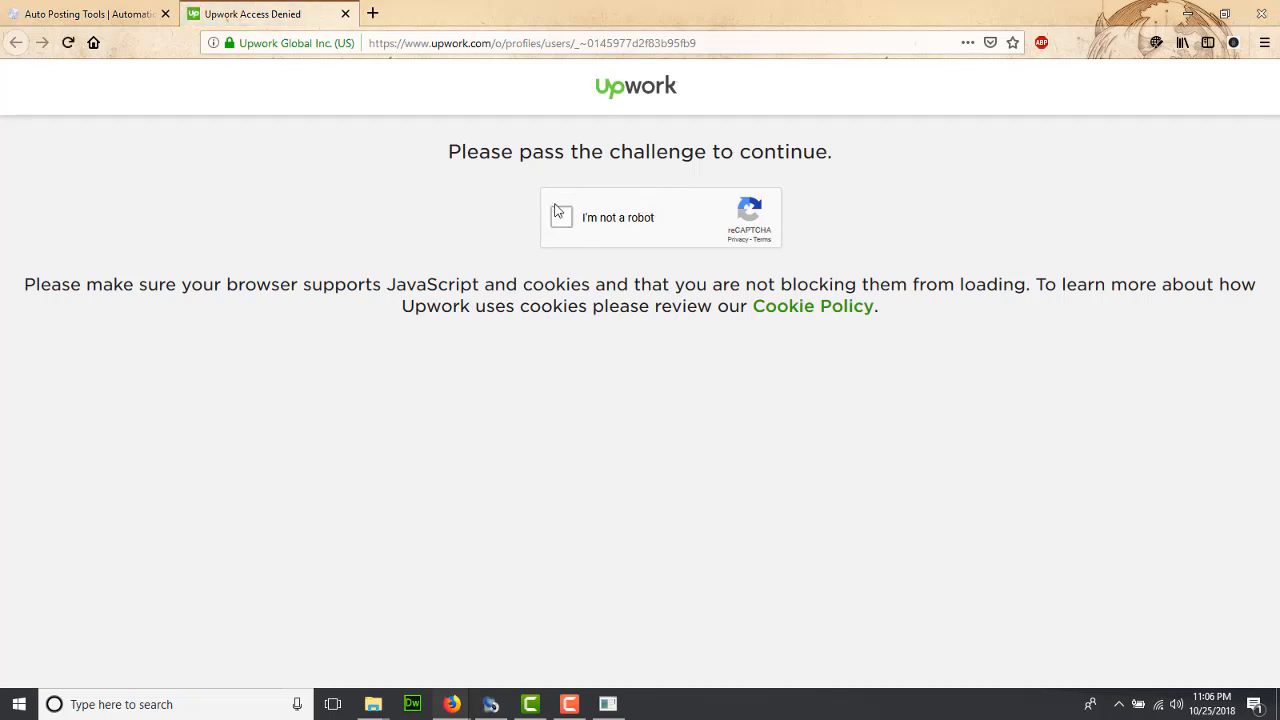
{"action": "left_click", "coordinate": [561, 218]}
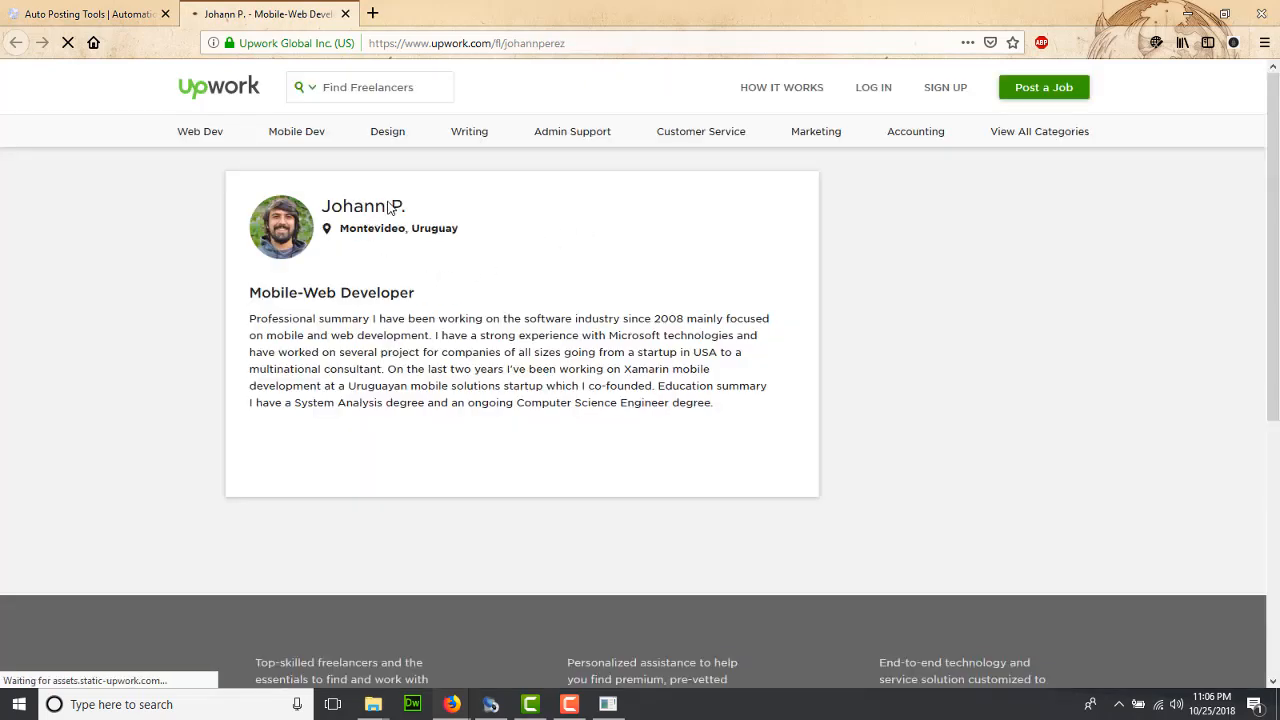
{"action": "scroll", "coordinate": [462, 275], "scroll_direction": "down", "scroll_amount": 1}
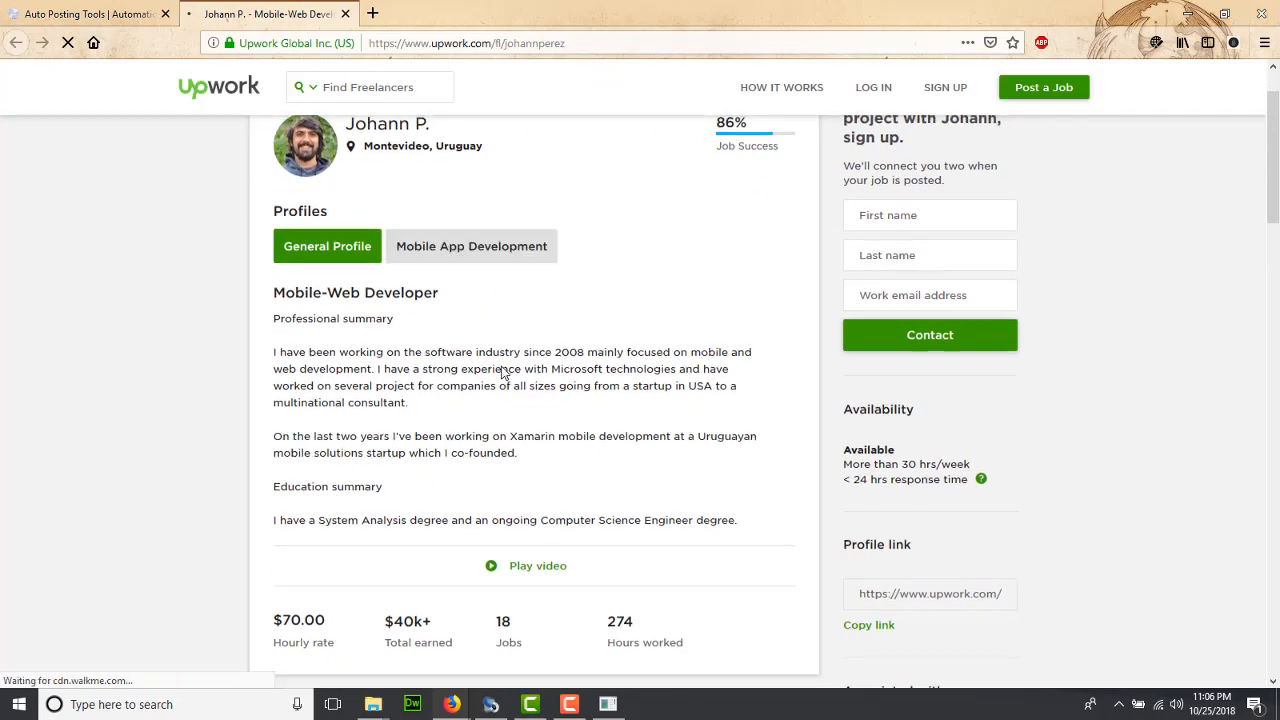
{"action": "scroll", "coordinate": [462, 275], "scroll_direction": "down", "scroll_amount": 5}
{"action": "scroll", "coordinate": [533, 393], "scroll_direction": "down", "scroll_amount": 3}
{"action": "scroll", "coordinate": [533, 393], "scroll_direction": "down", "scroll_amount": 2}
{"action": "scroll", "coordinate": [533, 393], "scroll_direction": "up", "scroll_amount": 3}
{"action": "scroll", "coordinate": [457, 333], "scroll_direction": "up", "scroll_amount": 4}
{"action": "scroll", "coordinate": [585, 326], "scroll_direction": "up", "scroll_amount": 3}
{"action": "scroll", "coordinate": [585, 326], "scroll_direction": "up", "scroll_amount": 2}
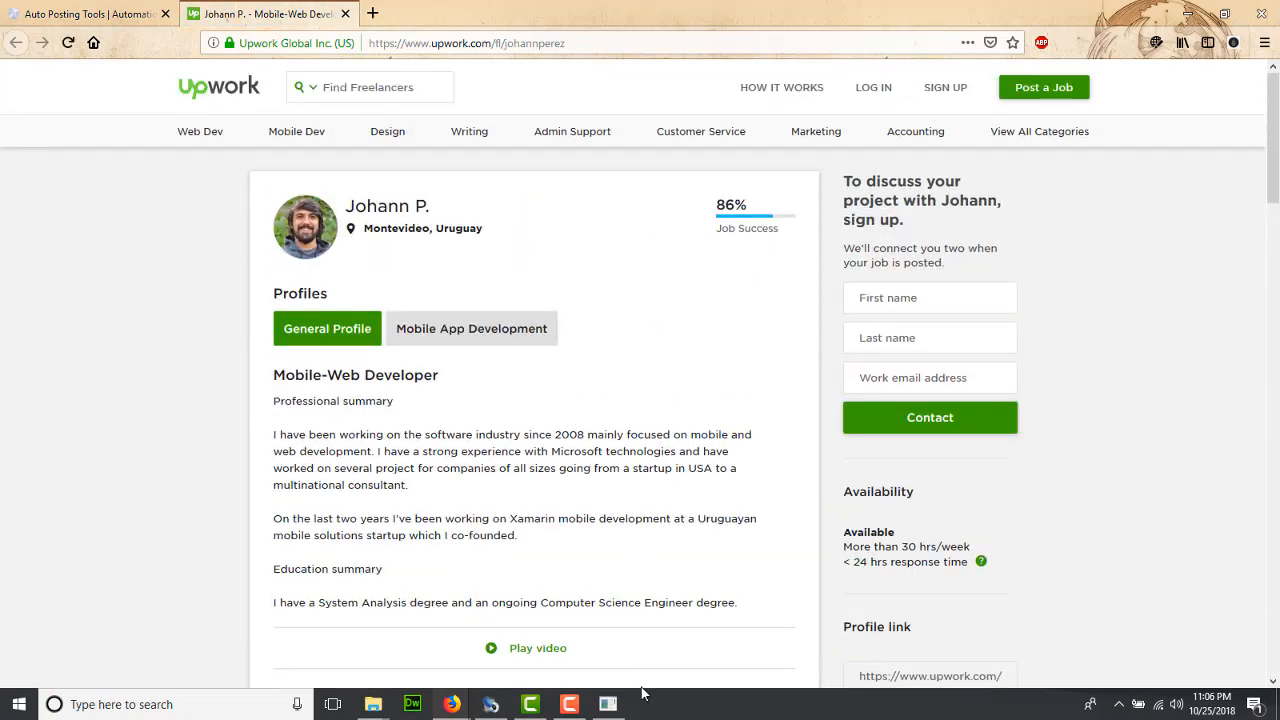
{"action": "left_click", "coordinate": [491, 704]}
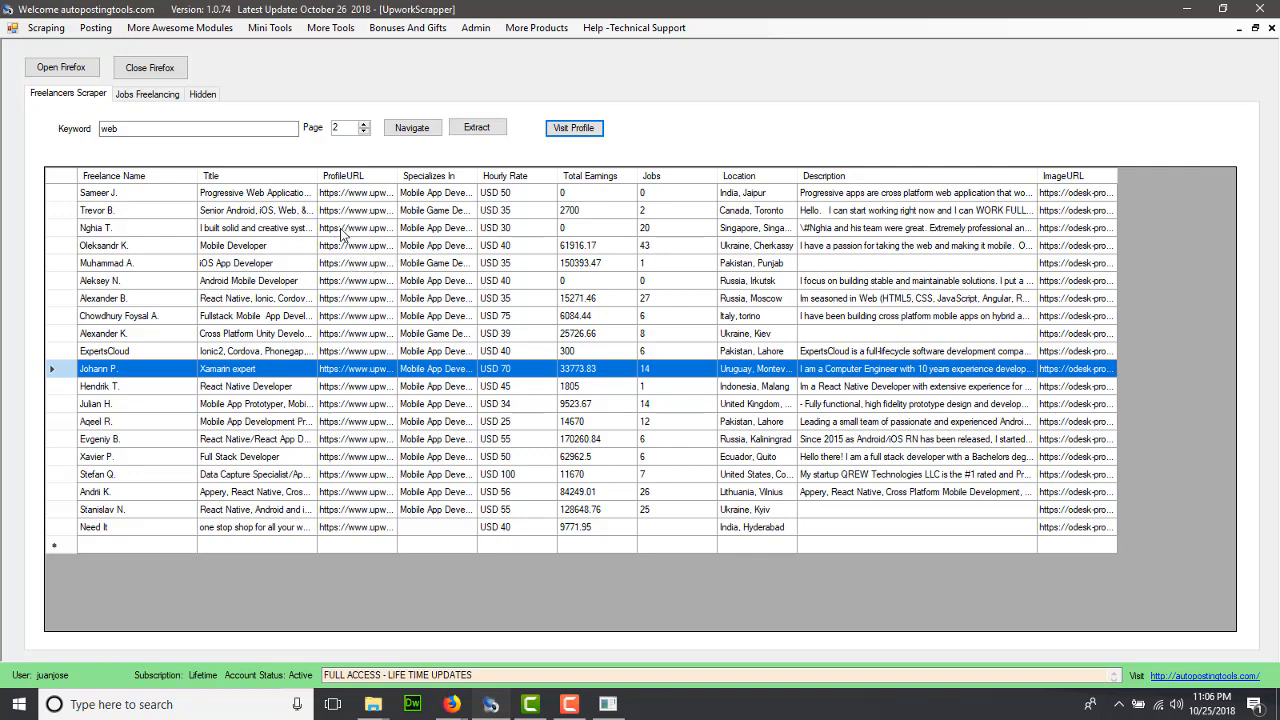
Switch to the Jobs Freelancing tab and start entering the 'web design' job keyword
{"action": "left_click", "coordinate": [146, 94]}
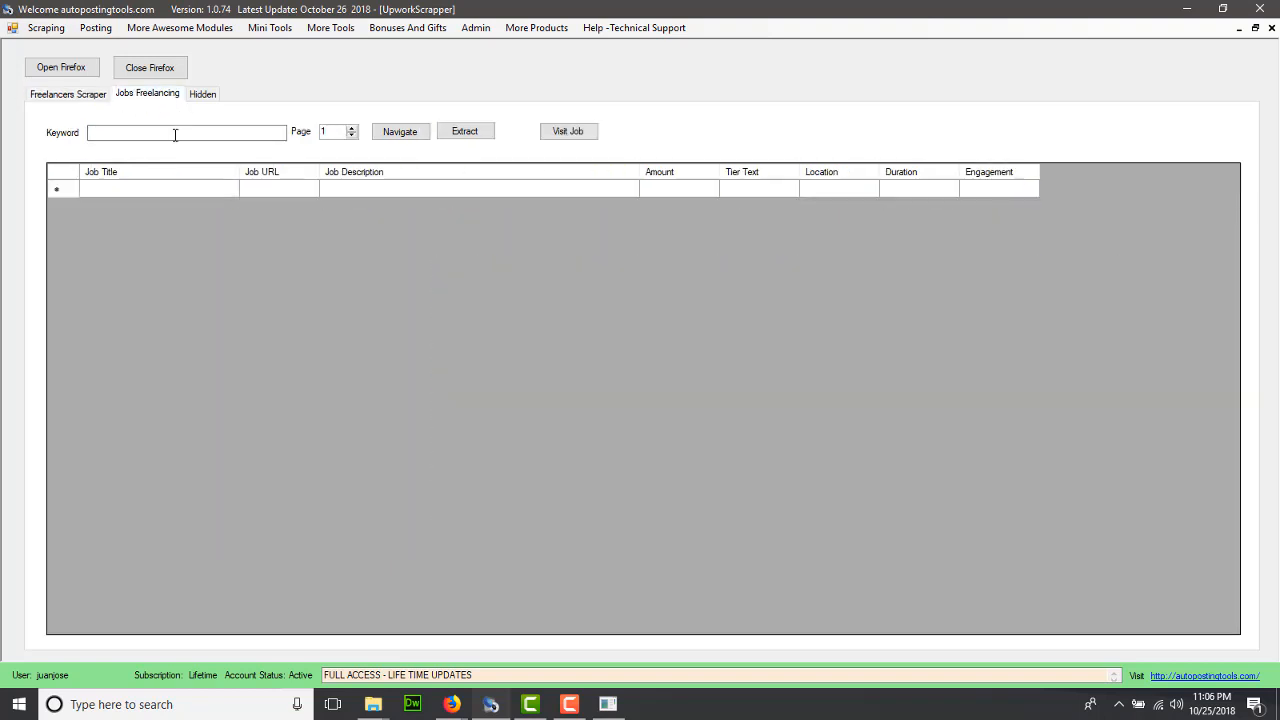
{"action": "left_click", "coordinate": [175, 133]}
{"action": "type", "text": "web design"}
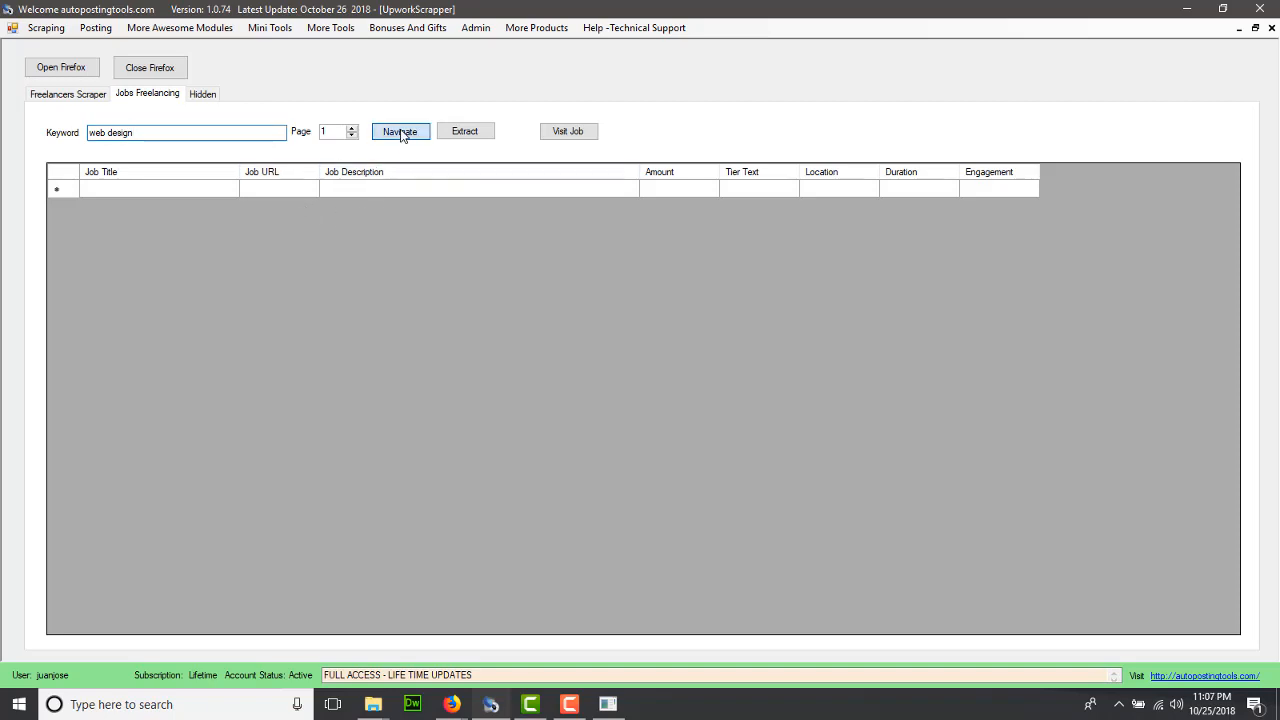
{"action": "left_click", "coordinate": [453, 704]}
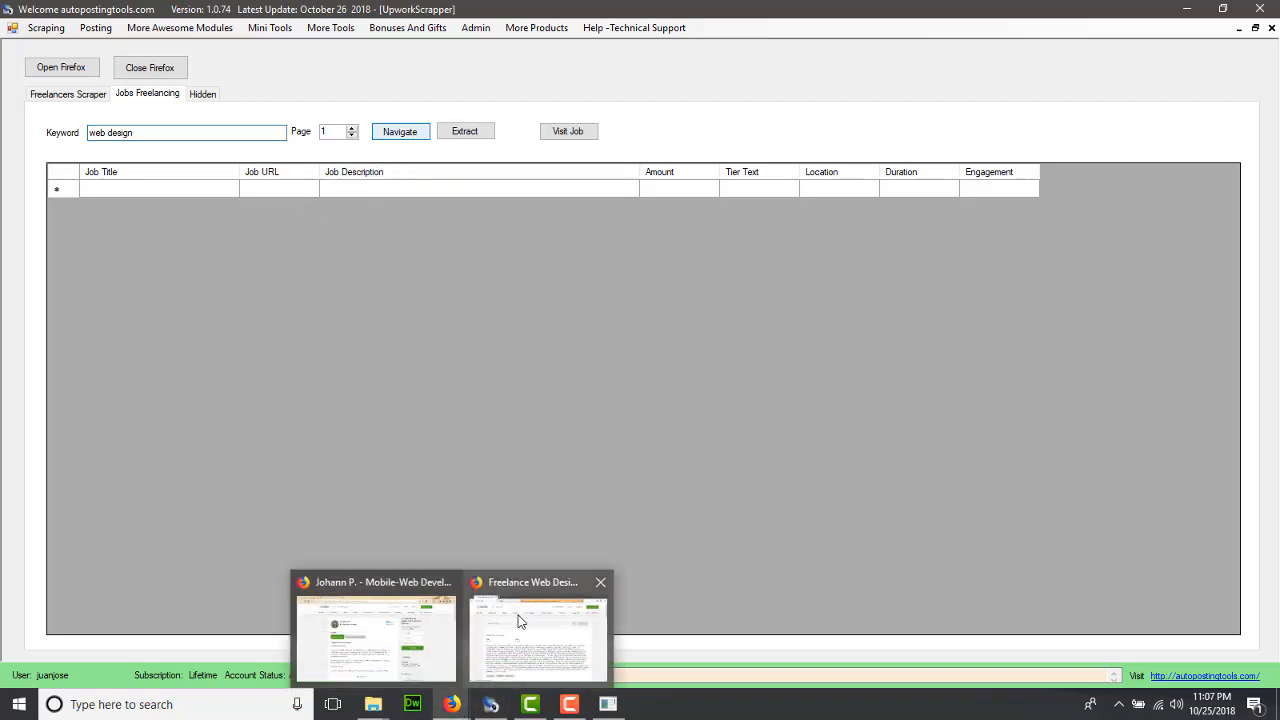
{"action": "left_click", "coordinate": [530, 620]}
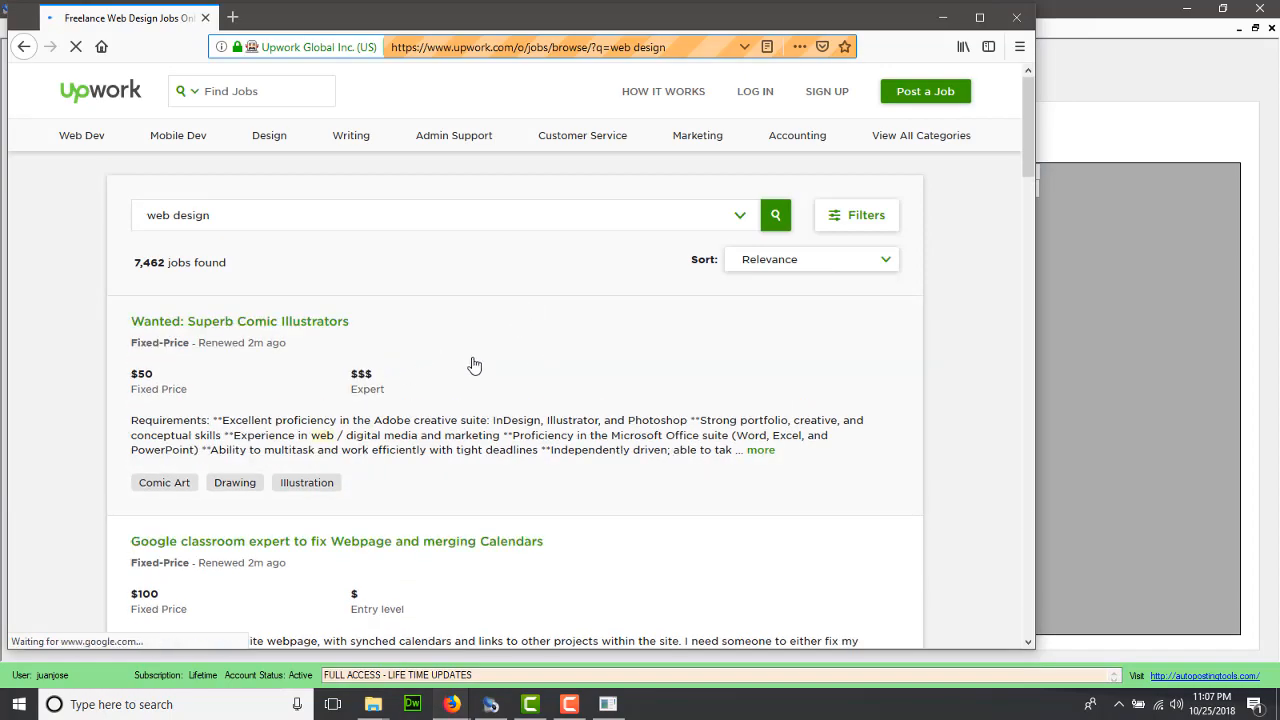
{"action": "key", "text": "End"}
{"action": "scroll", "coordinate": [631, 369], "scroll_direction": "up", "scroll_amount": 1}
{"action": "scroll", "coordinate": [630, 369], "scroll_direction": "up", "scroll_amount": 5}
{"action": "scroll", "coordinate": [630, 360], "scroll_direction": "up", "scroll_amount": 5}
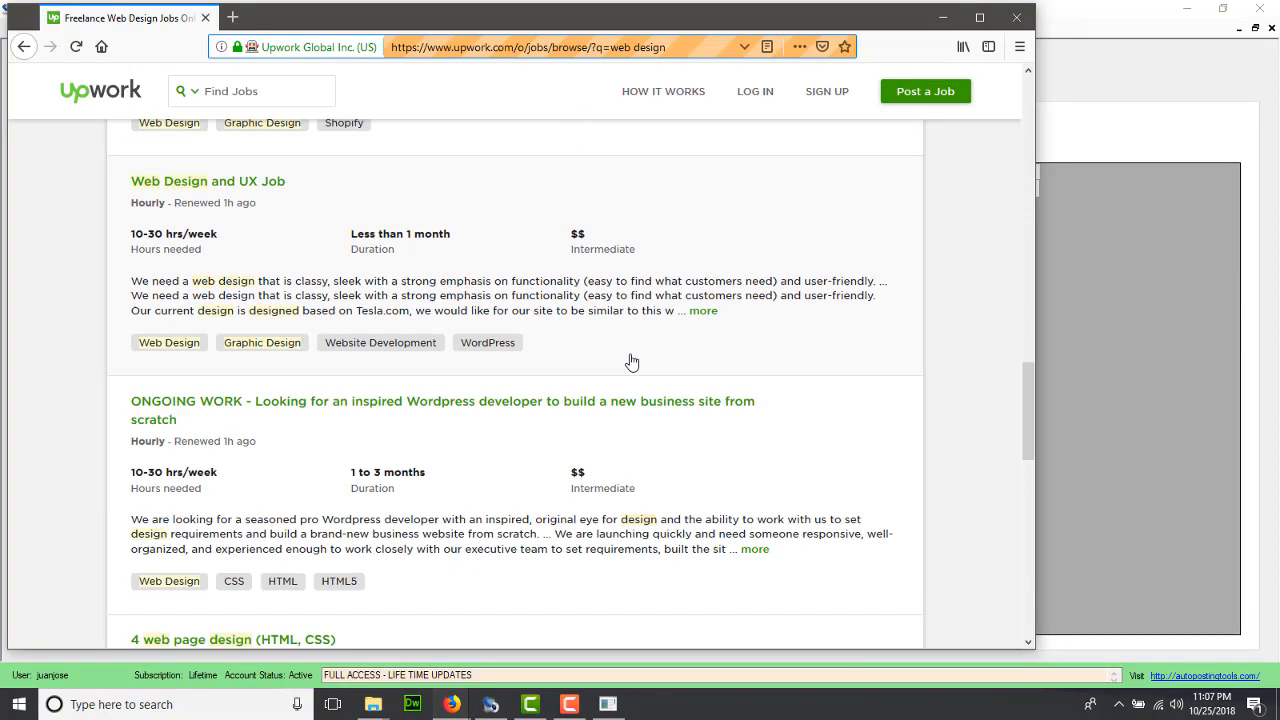
{"action": "scroll", "coordinate": [630, 350], "scroll_direction": "up", "scroll_amount": 5}
{"action": "scroll", "coordinate": [630, 345], "scroll_direction": "up", "scroll_amount": 5}
{"action": "scroll", "coordinate": [630, 342], "scroll_direction": "up", "scroll_amount": 5}
{"action": "scroll", "coordinate": [700, 345], "scroll_direction": "up", "scroll_amount": 3}
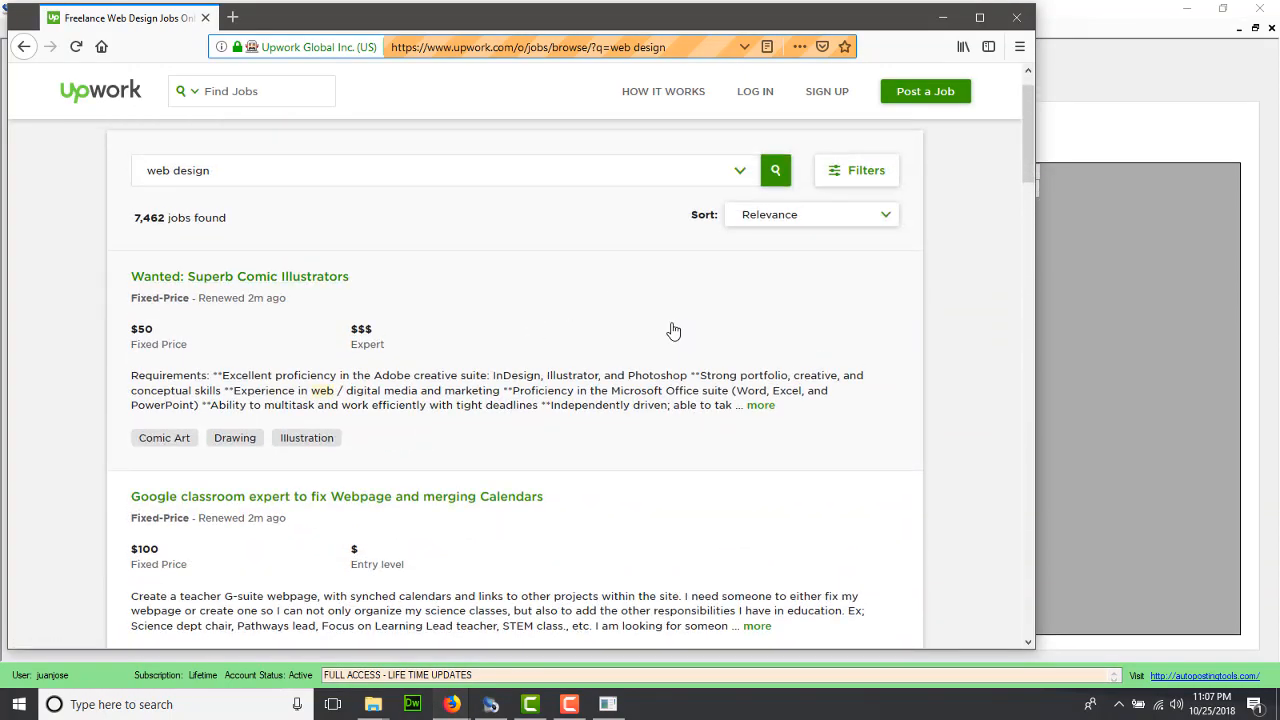
{"action": "left_click", "coordinate": [1141, 353]}
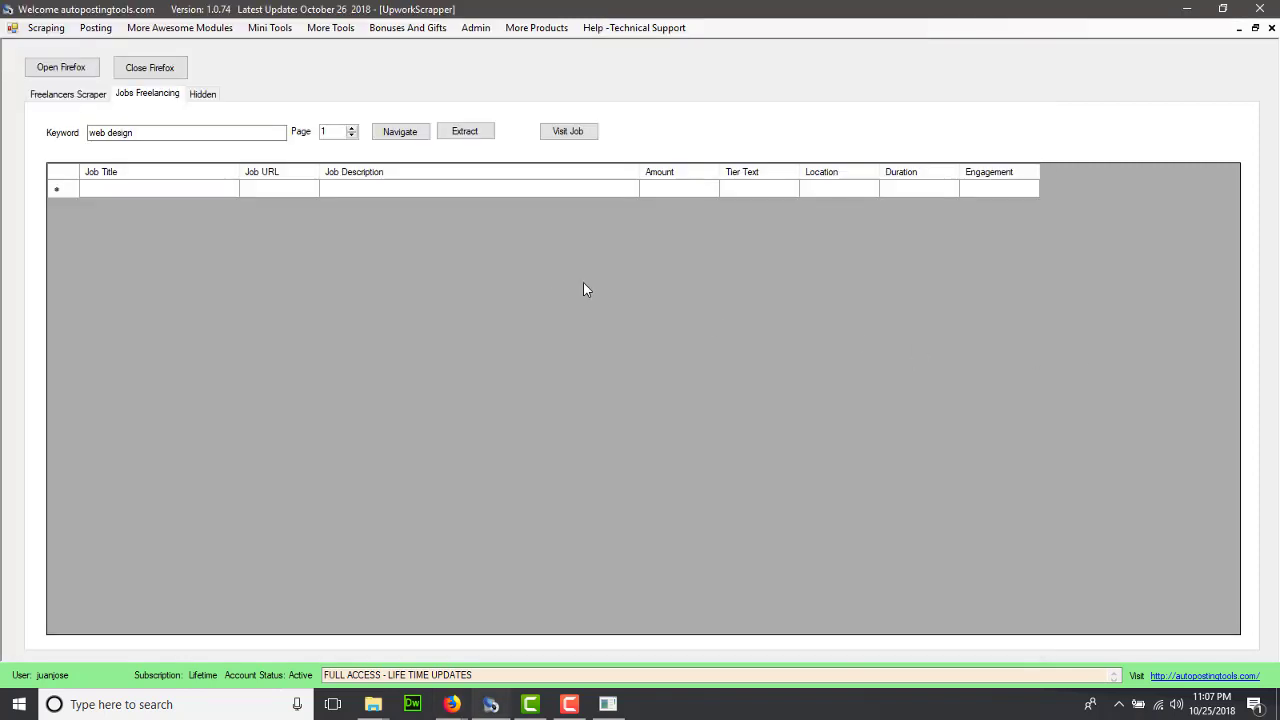
Extract page 1 web design jobs, navigate to results page 2, and check it in Firefox
{"action": "left_click", "coordinate": [465, 131]}
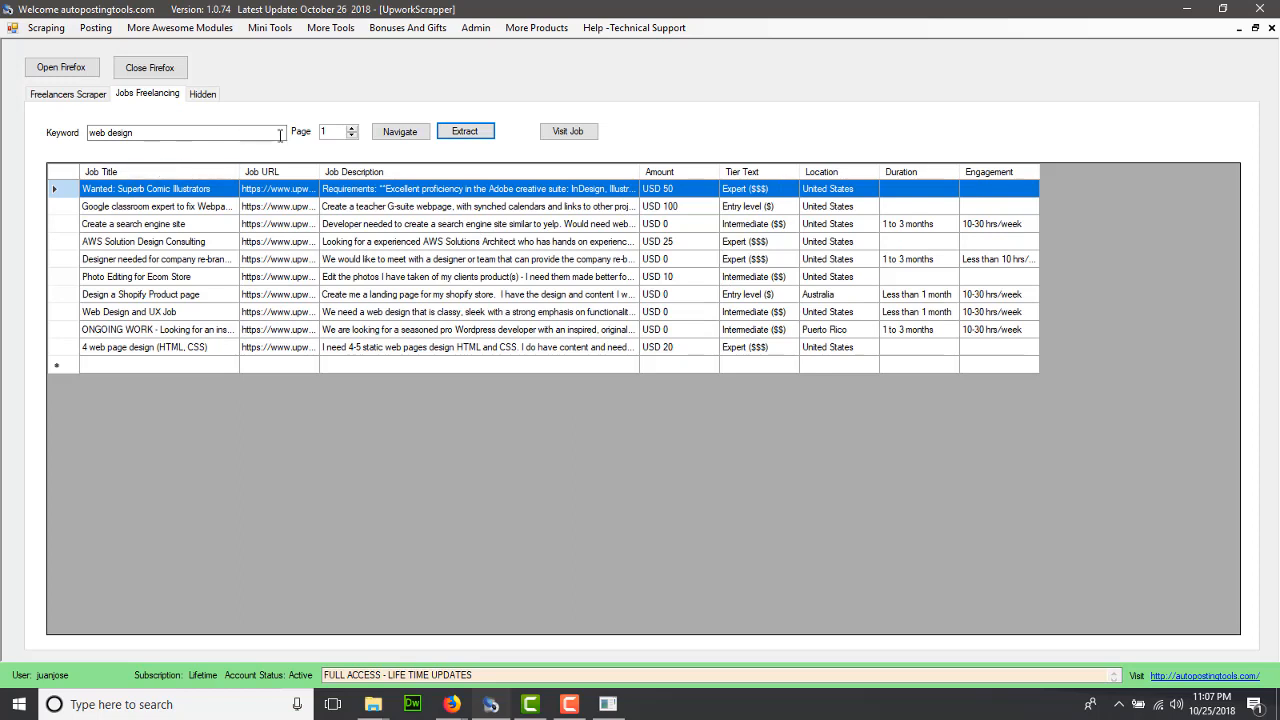
{"action": "left_click", "coordinate": [351, 128]}
{"action": "left_click", "coordinate": [400, 131]}
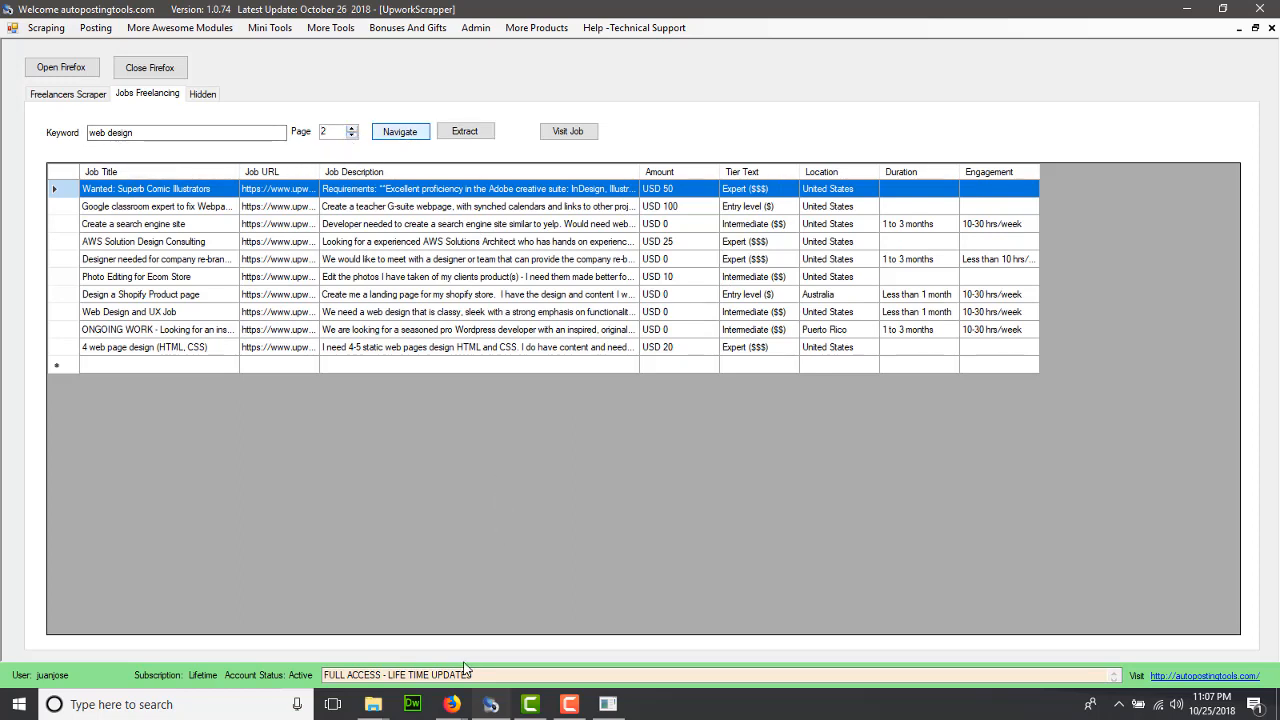
{"action": "left_click", "coordinate": [452, 704]}
{"action": "left_click", "coordinate": [533, 624]}
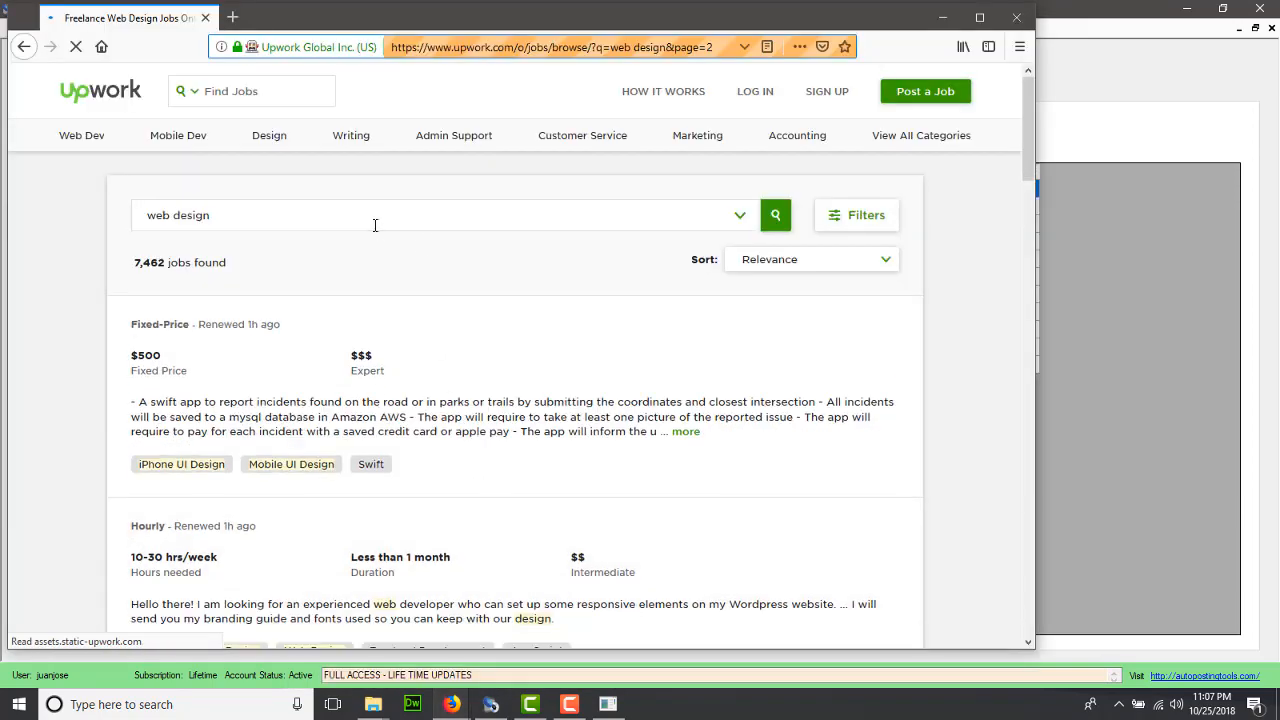
{"action": "scroll", "coordinate": [590, 310], "scroll_direction": "down", "scroll_amount": 15}
{"action": "scroll", "coordinate": [656, 362], "scroll_direction": "up", "scroll_amount": 4}
{"action": "scroll", "coordinate": [660, 348], "scroll_direction": "up", "scroll_amount": 8}
{"action": "scroll", "coordinate": [660, 348], "scroll_direction": "up", "scroll_amount": 4}
Return to the scraper and extract page 2, bringing the job table to 20 rows
{"action": "left_click", "coordinate": [1150, 300]}
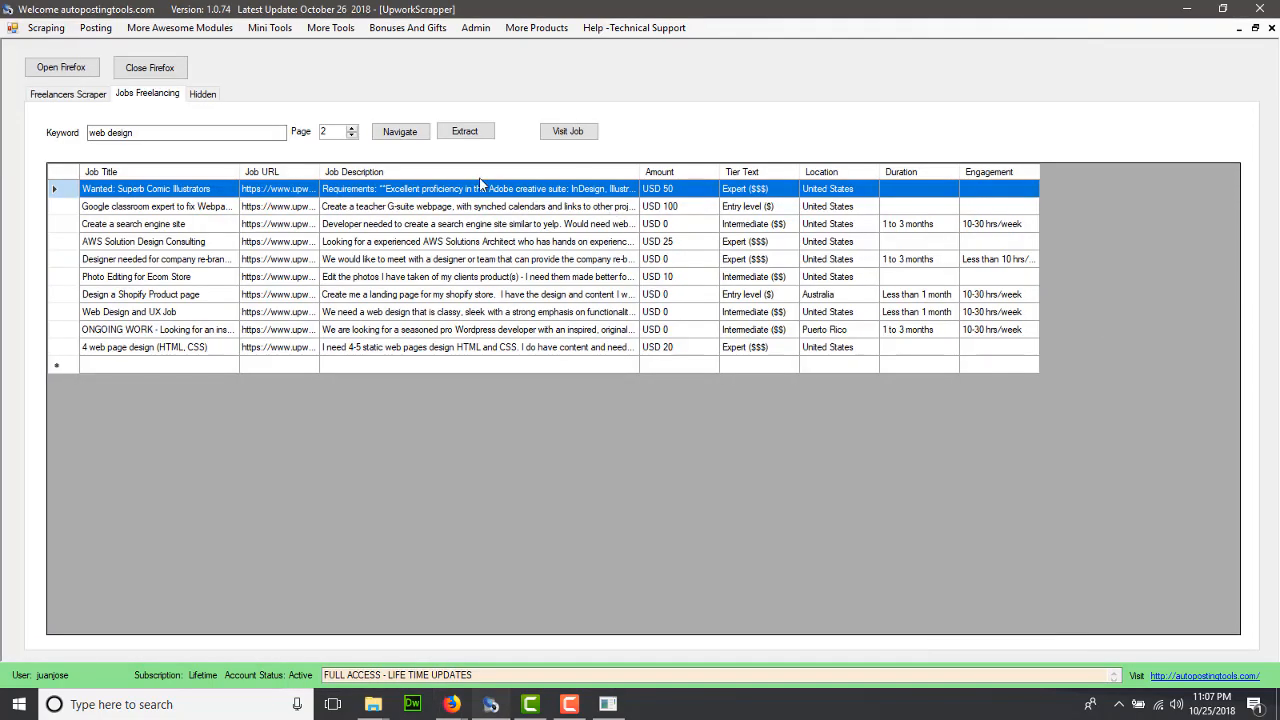
{"action": "left_click", "coordinate": [464, 131]}
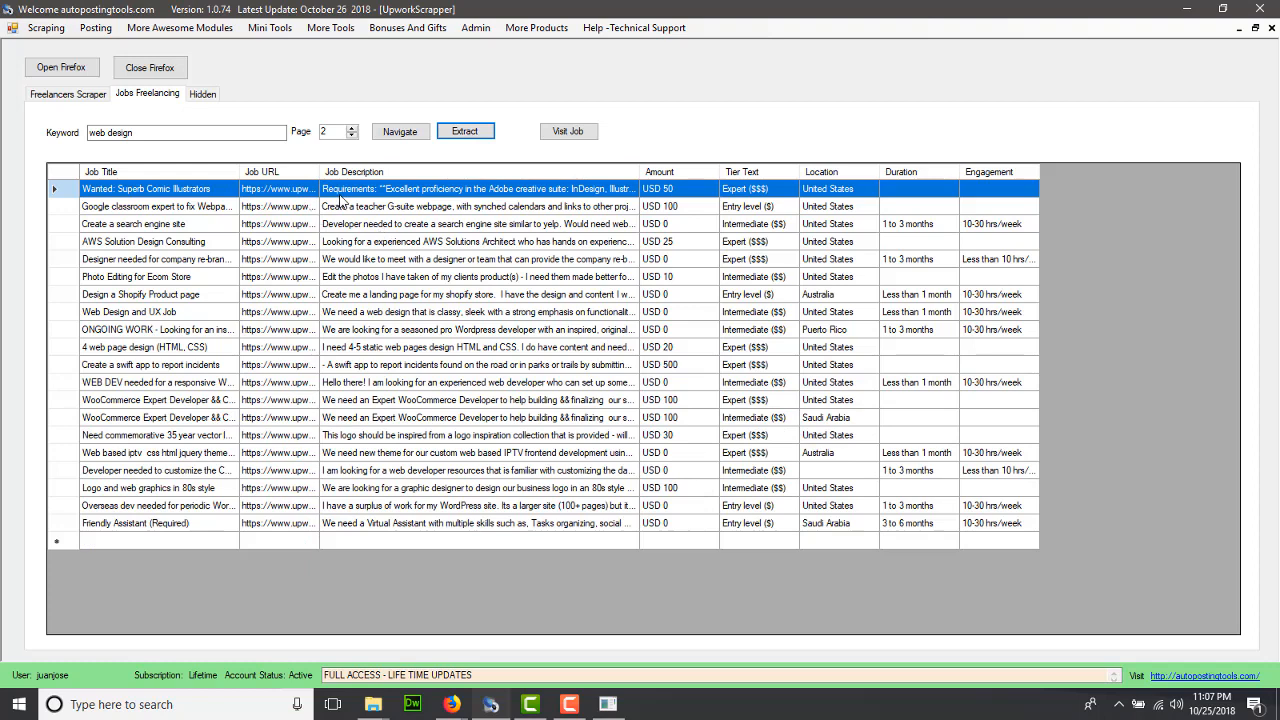
{"action": "mouse_move", "coordinate": [320, 172]}
{"action": "left_mouse_down"}
{"action": "mouse_move", "coordinate": [588, 172]}
{"action": "mouse_move", "coordinate": [372, 175]}
{"action": "left_mouse_up"}
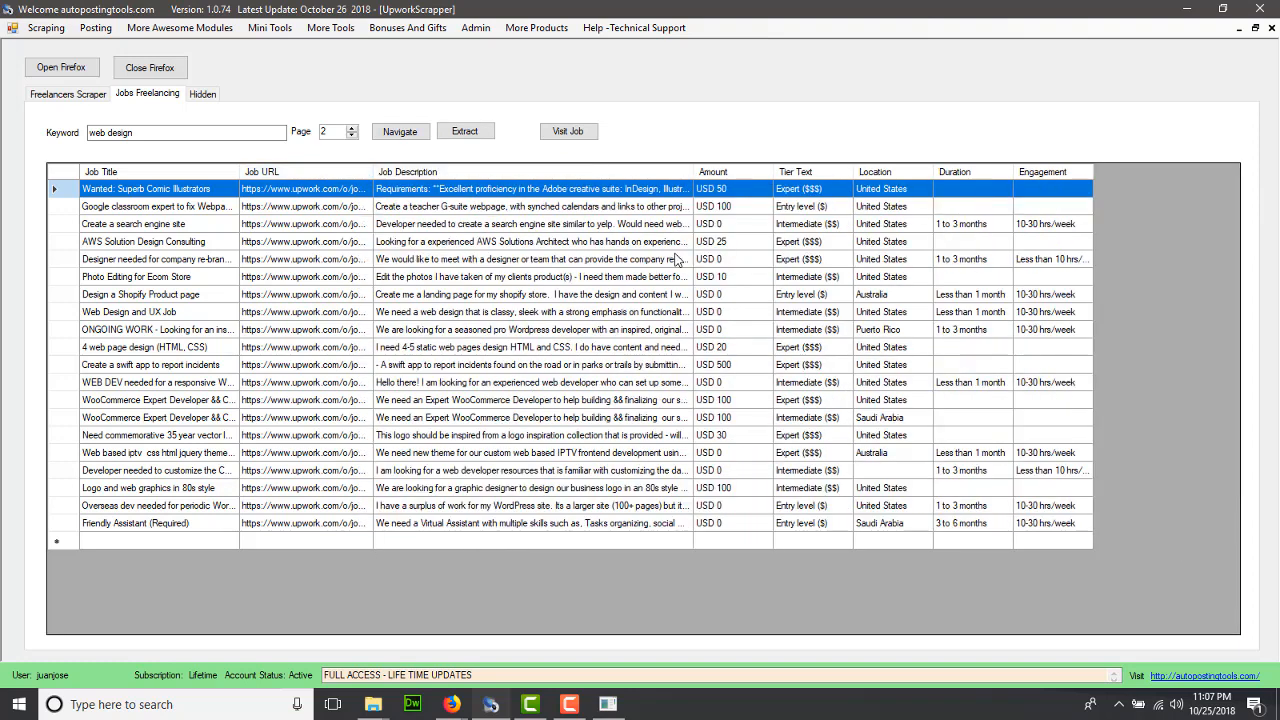
Sort the jobs by Amount, select the USD 500 swift incident-reporting app job, and visit it in the browser
{"action": "left_click", "coordinate": [718, 177]}
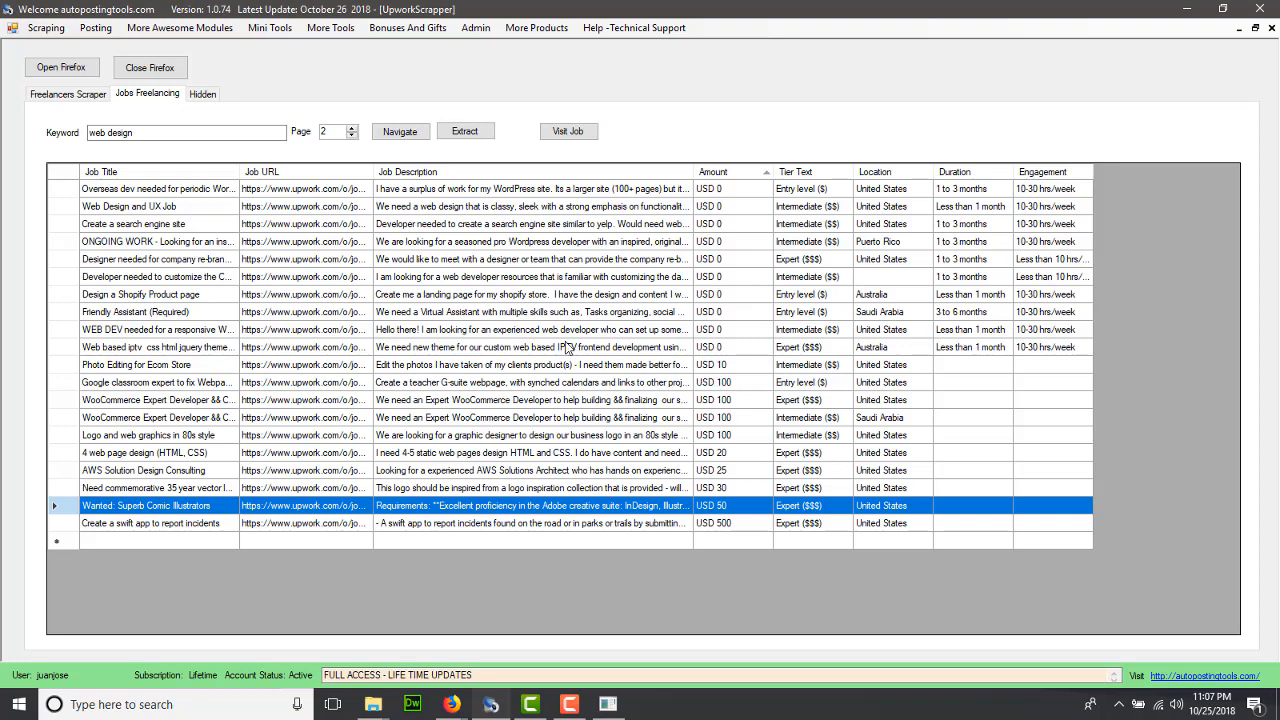
{"action": "left_click", "coordinate": [432, 312]}
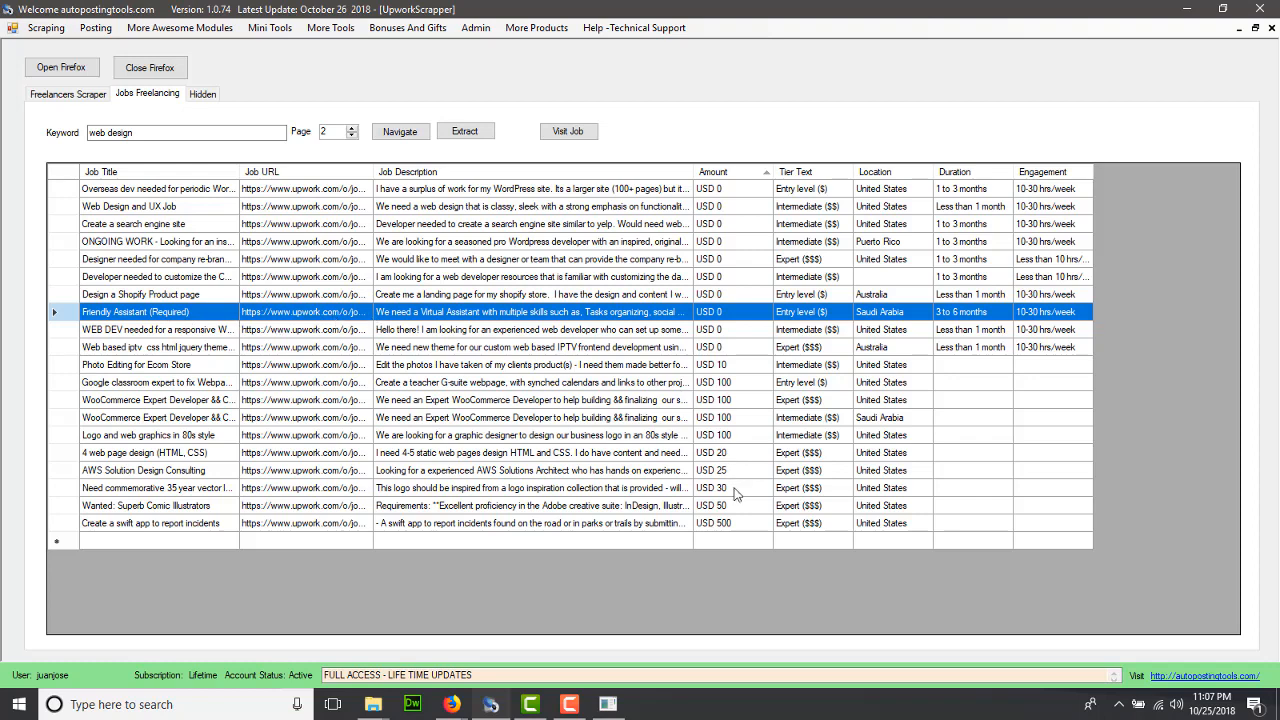
{"action": "left_click", "coordinate": [648, 526]}
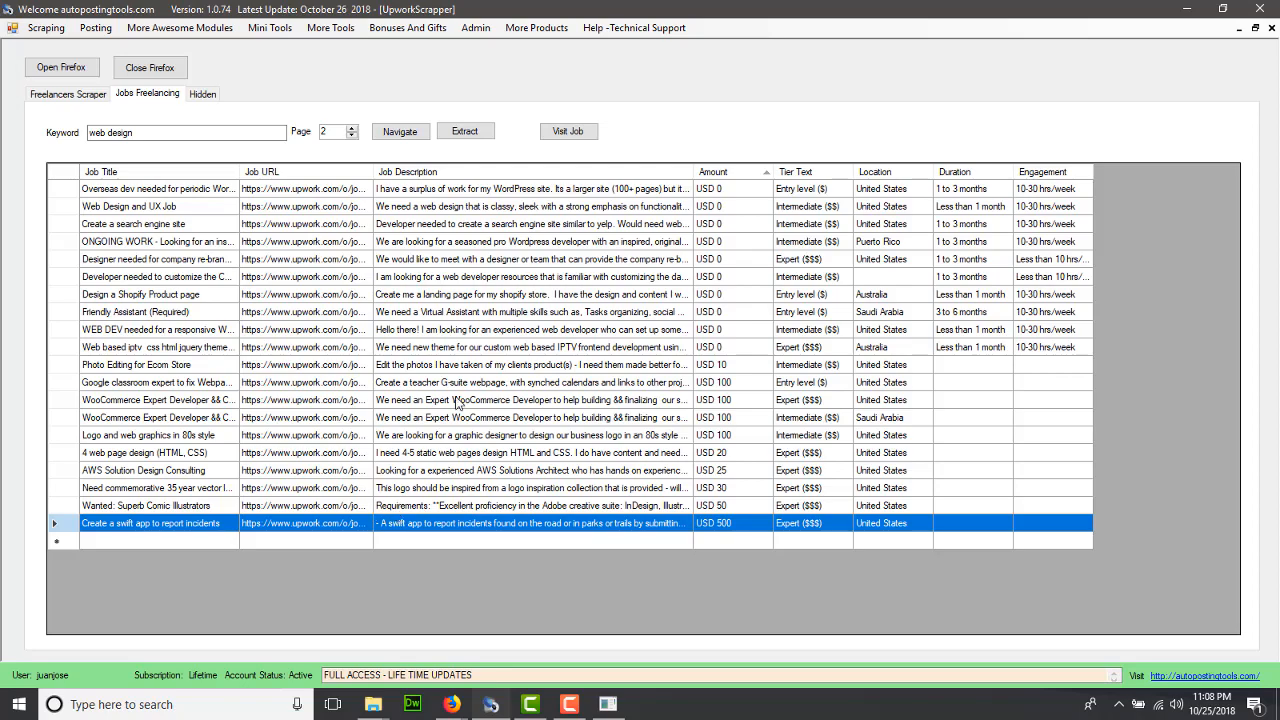
{"action": "left_click", "coordinate": [567, 131]}
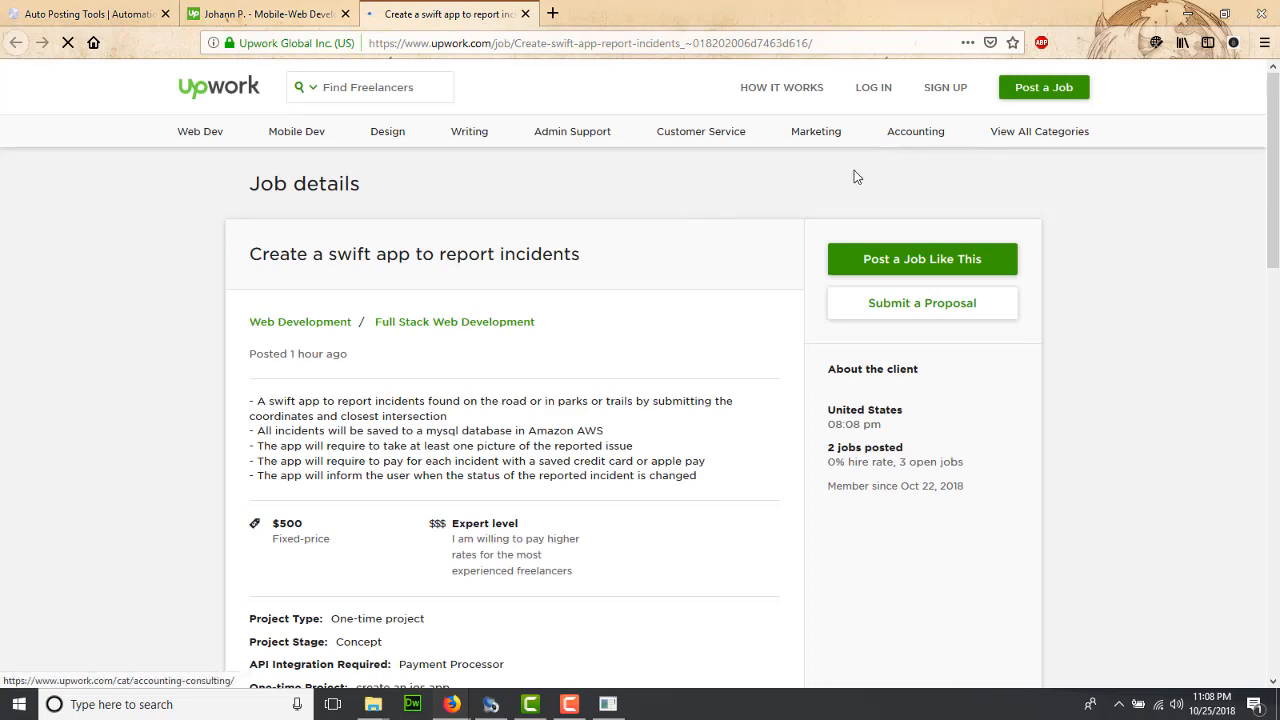
{"action": "scroll", "coordinate": [730, 318], "scroll_direction": "down", "scroll_amount": 1}
{"action": "scroll", "coordinate": [540, 320], "scroll_direction": "down", "scroll_amount": 1}
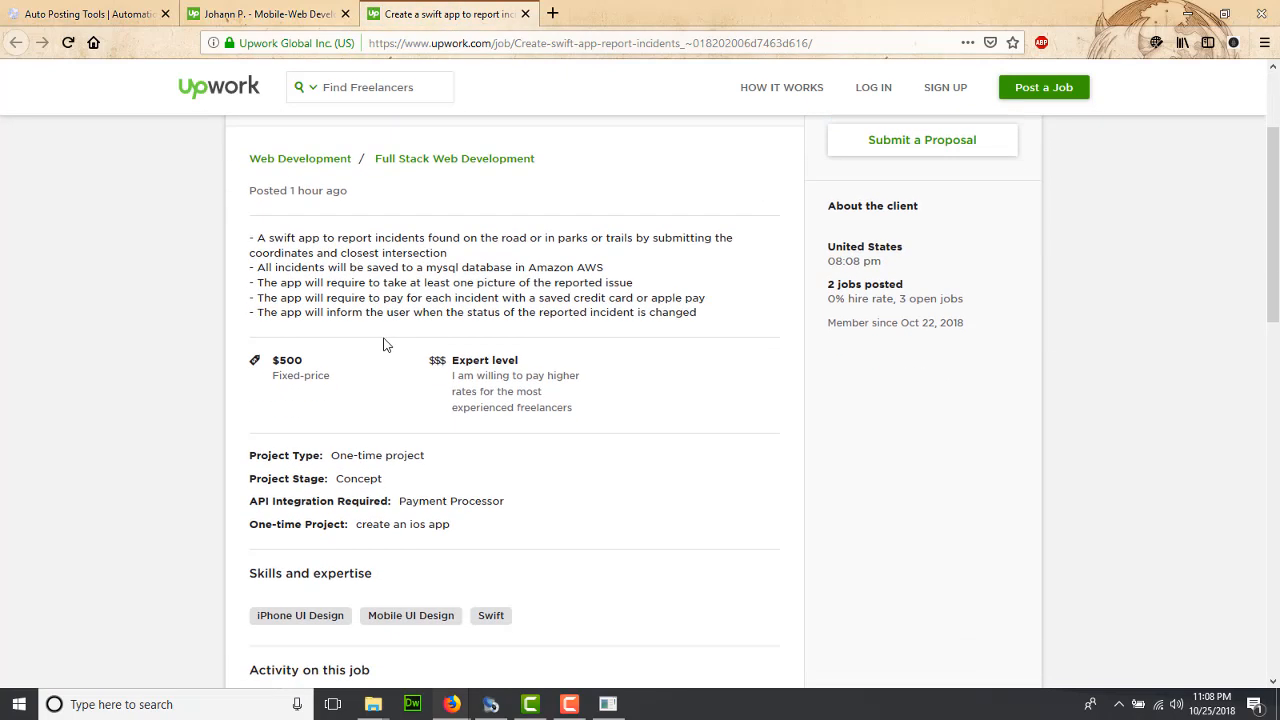
Highlight the swift app job's description and its $500 fixed price, then return to the scraper window
{"action": "left_click_drag", "start_coordinate": [700, 316], "coordinate": [252, 236]}
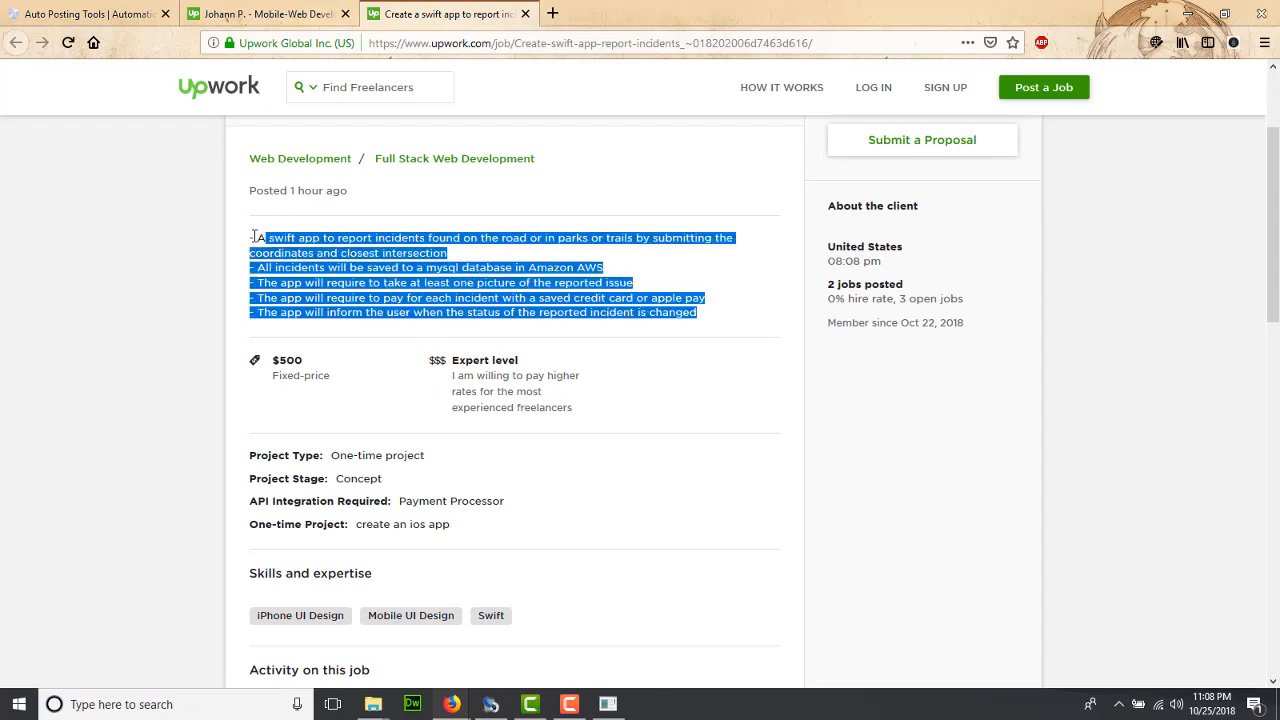
{"action": "left_click", "coordinate": [430, 284]}
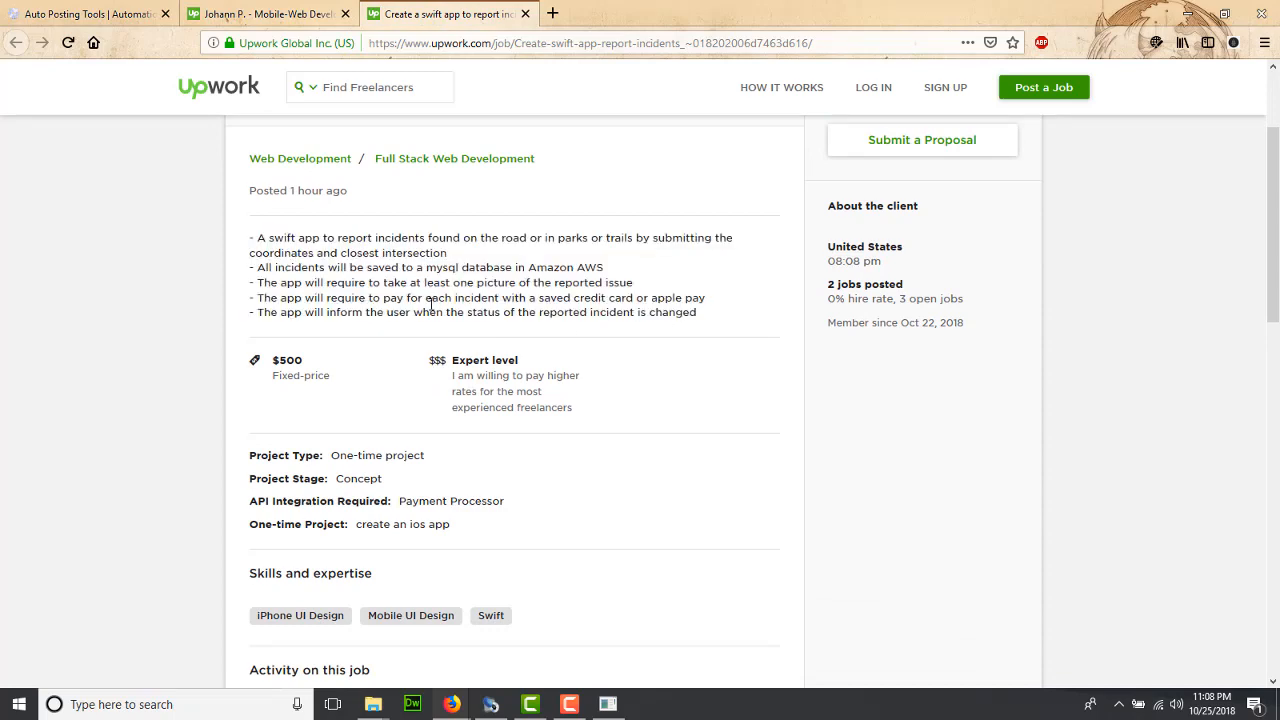
{"action": "scroll", "coordinate": [430, 305], "scroll_direction": "down", "scroll_amount": 2}
{"action": "scroll", "coordinate": [430, 305], "scroll_direction": "down", "scroll_amount": 2}
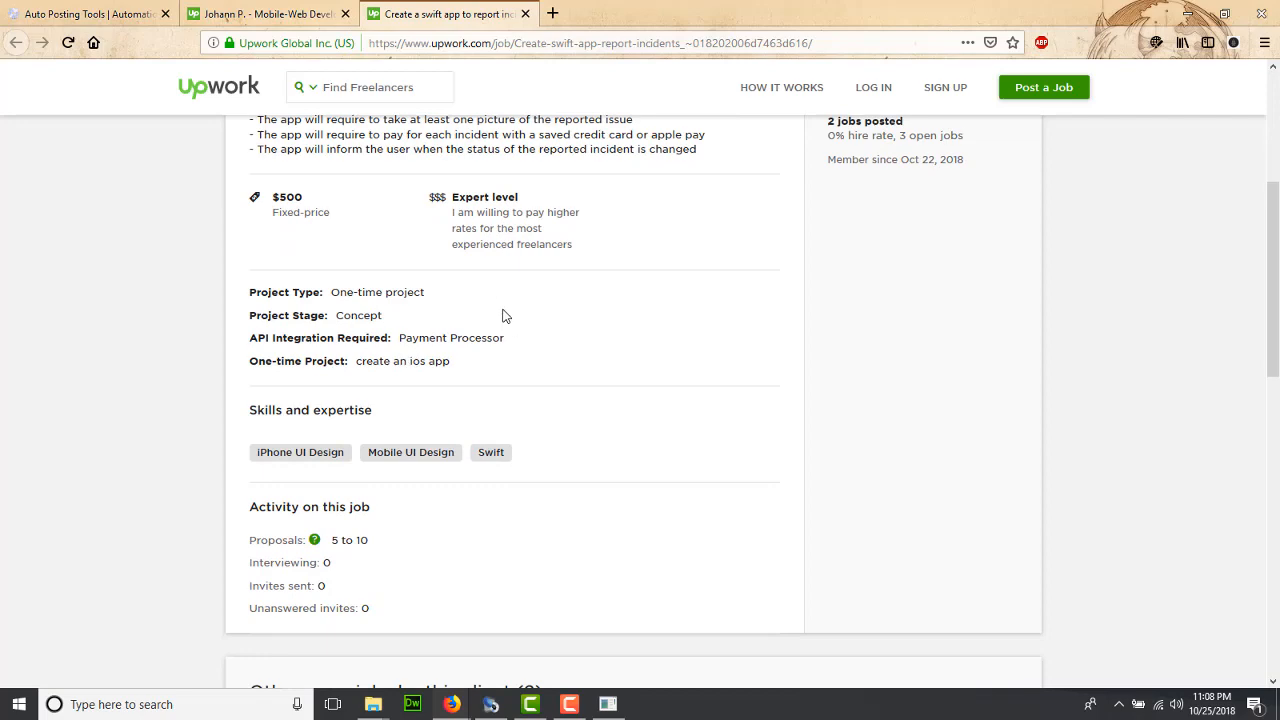
{"action": "scroll", "coordinate": [503, 315], "scroll_direction": "up", "scroll_amount": 1}
{"action": "scroll", "coordinate": [466, 270], "scroll_direction": "up", "scroll_amount": 2}
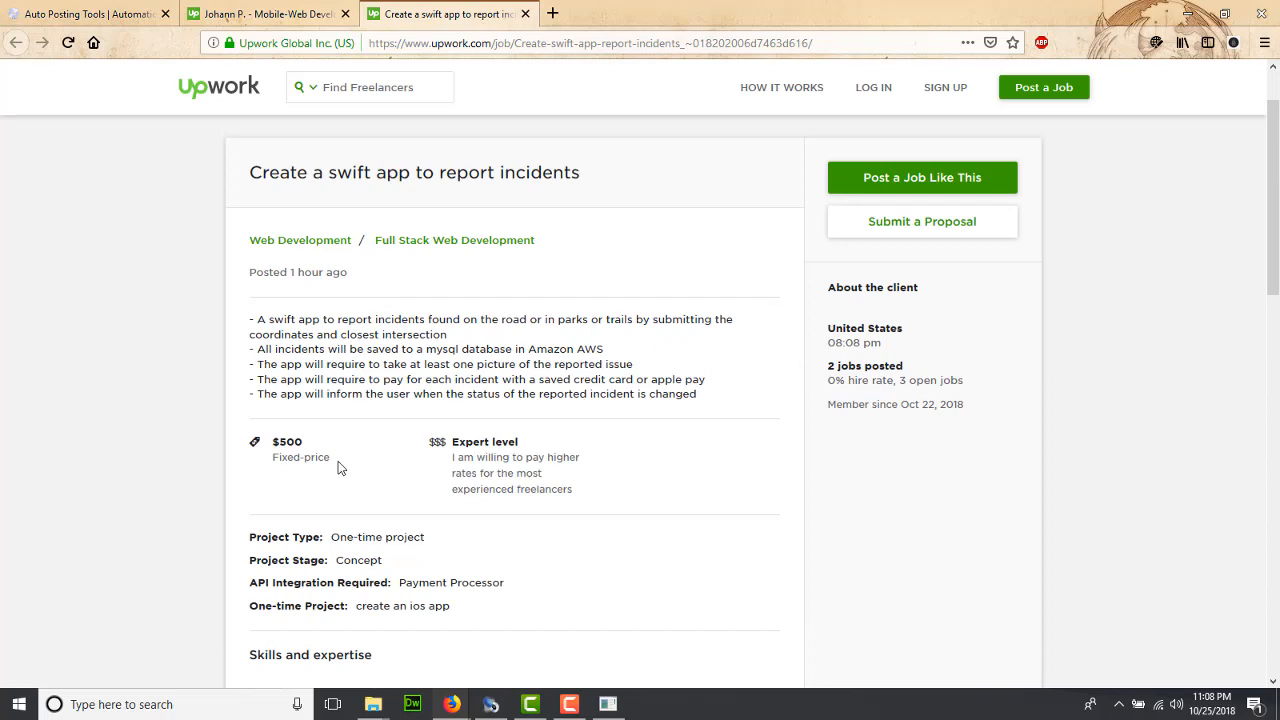
{"action": "left_click_drag", "start_coordinate": [330, 458], "coordinate": [271, 447]}
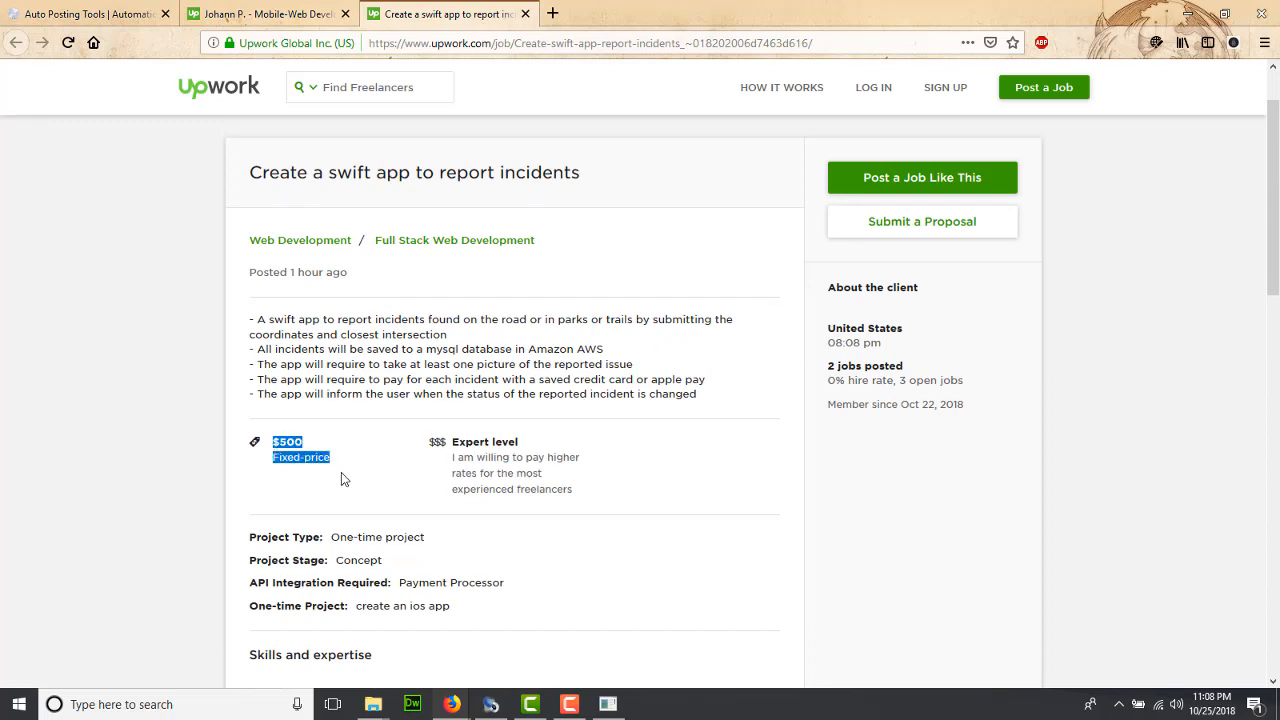
{"action": "left_click", "coordinate": [491, 704]}
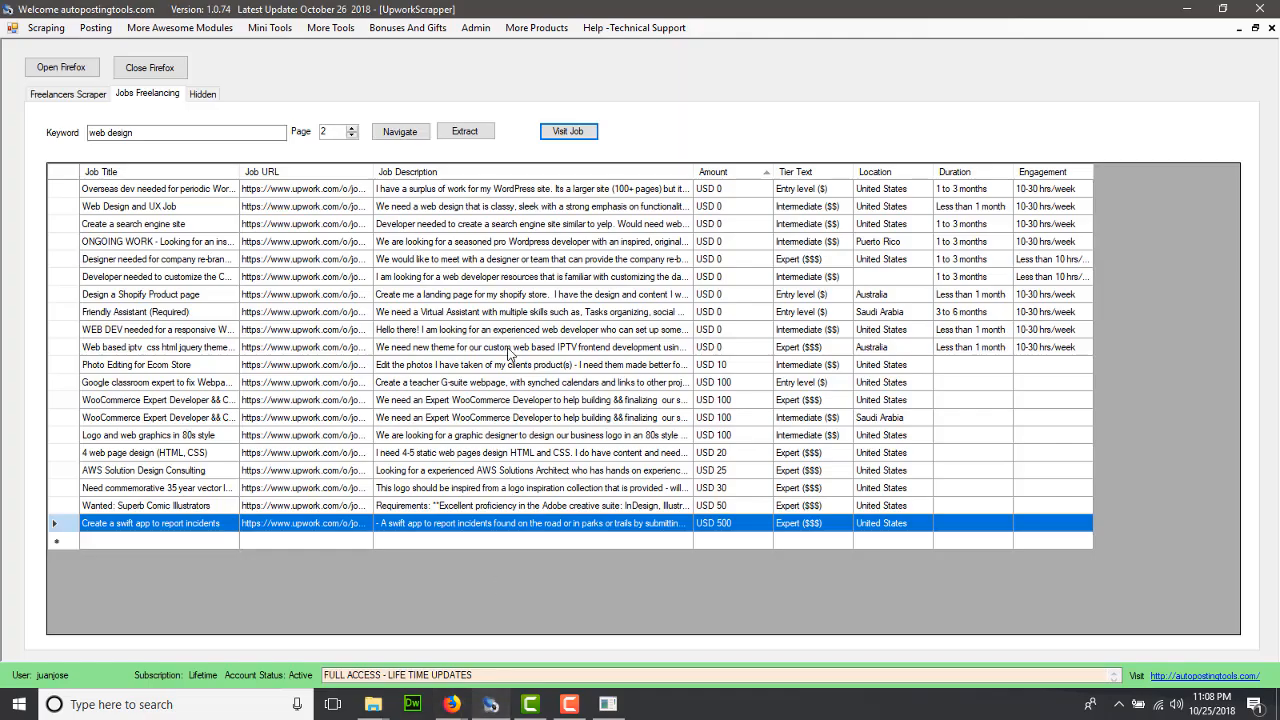
{"action": "left_click", "coordinate": [770, 506]}
{"action": "left_click", "coordinate": [766, 489]}
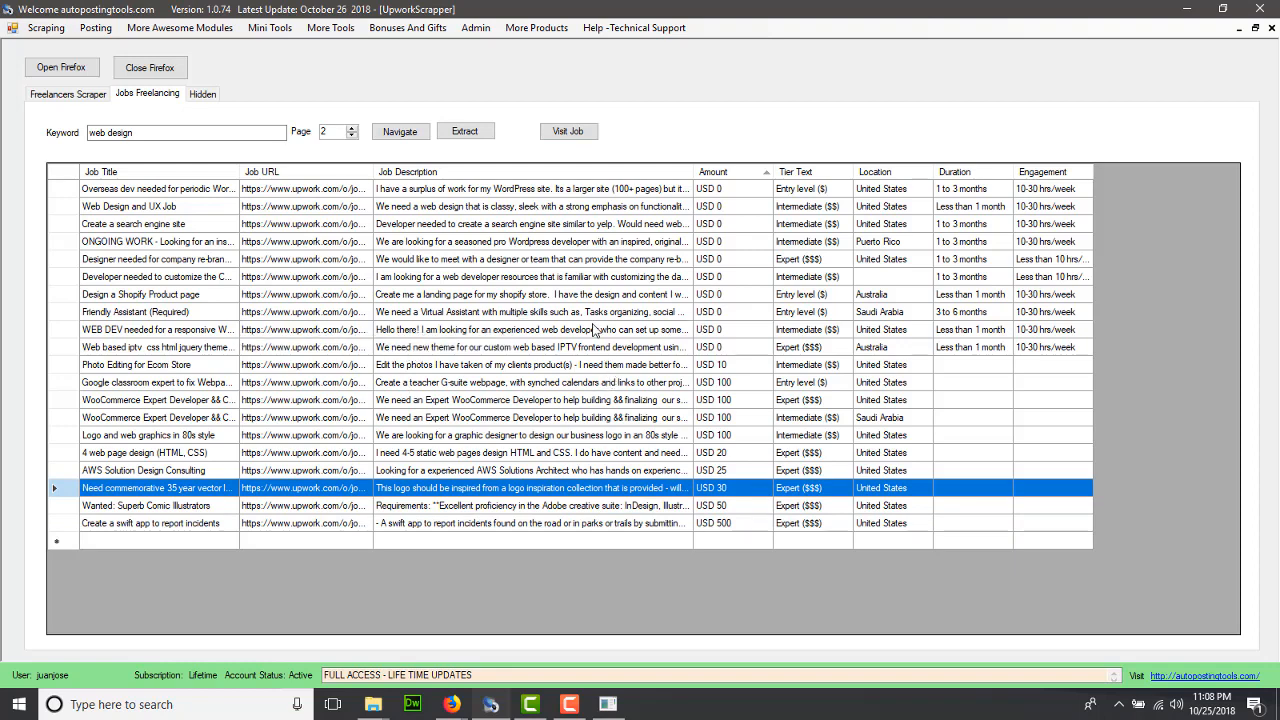
{"action": "left_click_drag", "start_coordinate": [175, 131], "coordinate": [80, 132]}
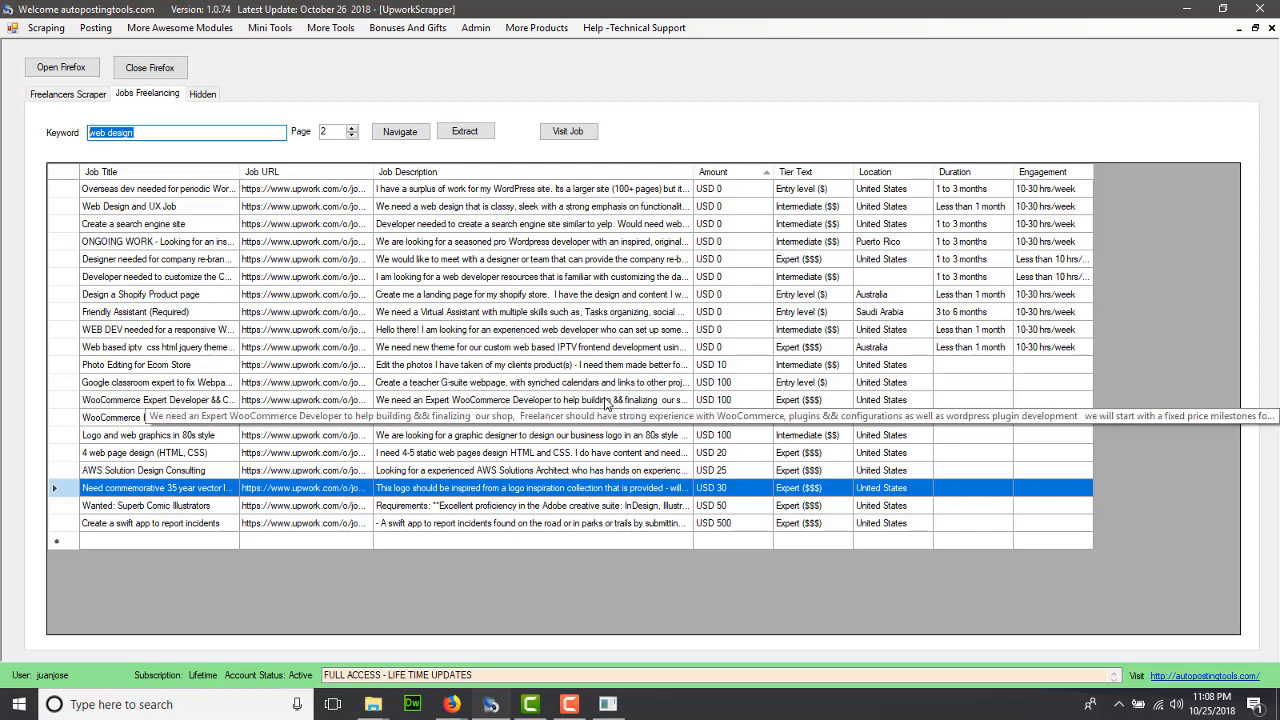
{"action": "left_click", "coordinate": [722, 400]}
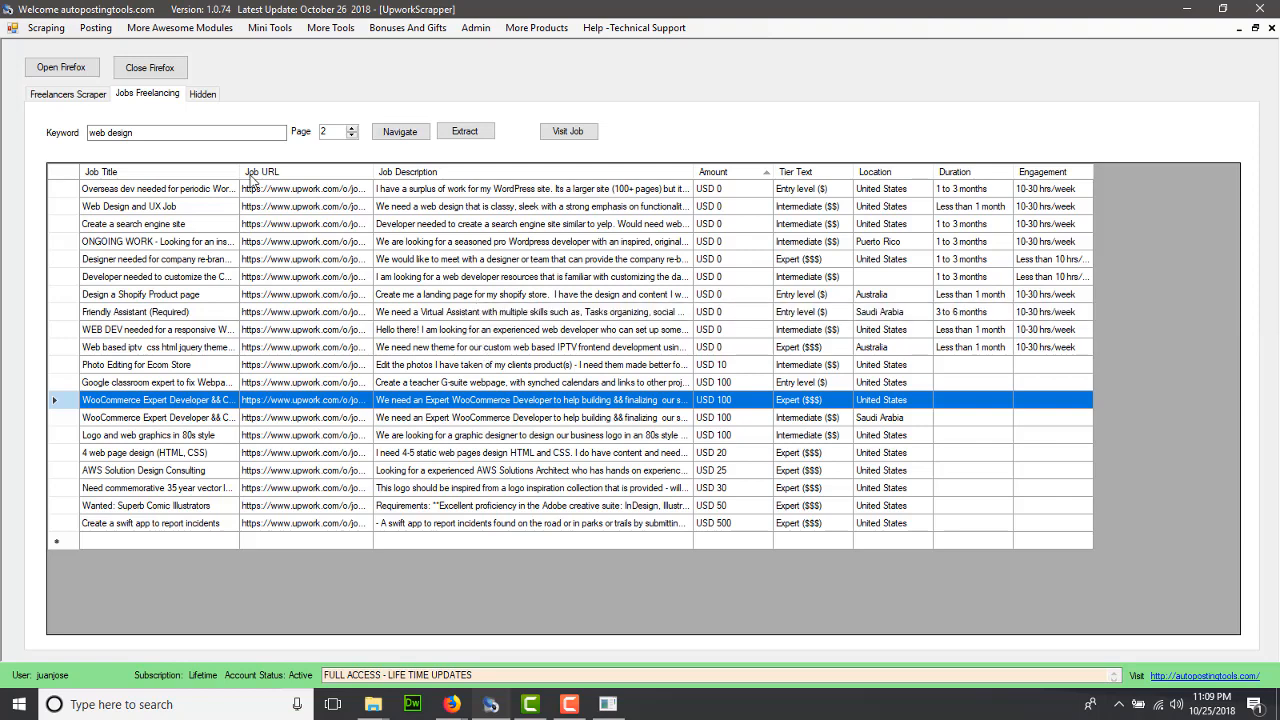
Set the Page spinner from 2 back to 1 for 'web design', glancing at the Upwork results in Firefox
{"action": "left_click_drag", "start_coordinate": [134, 131], "coordinate": [88, 131]}
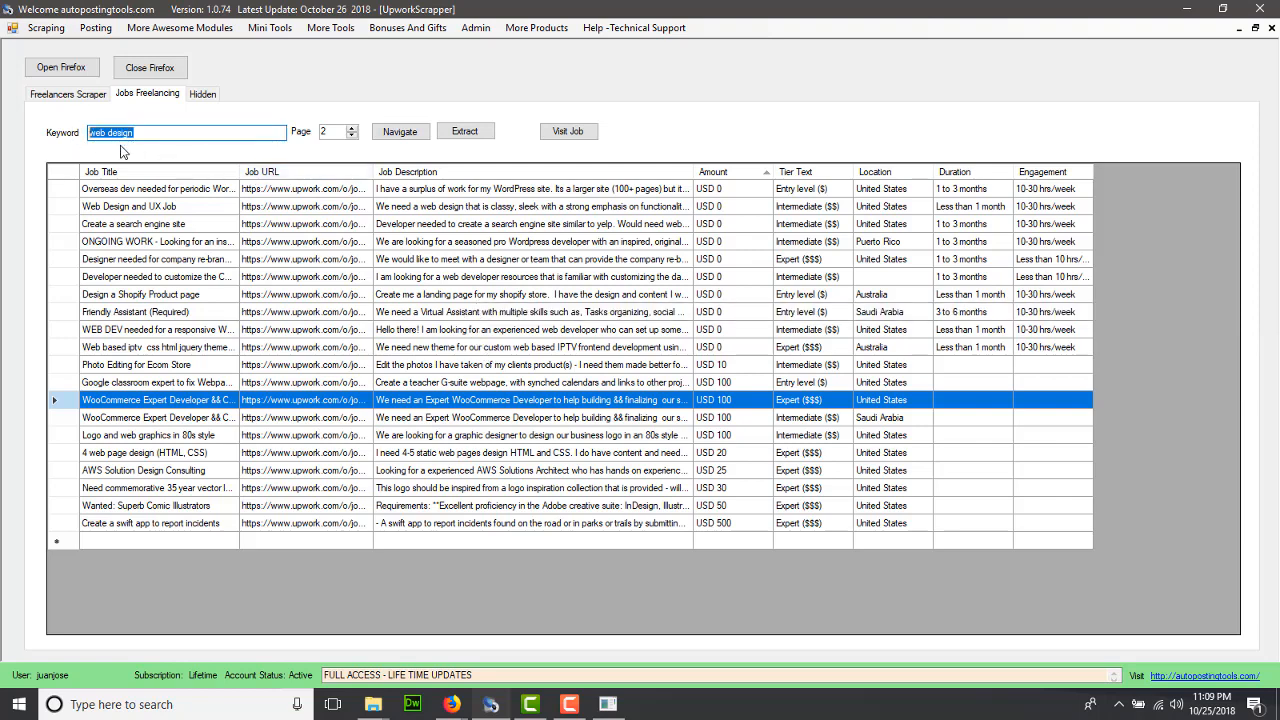
{"action": "left_click", "coordinate": [352, 136]}
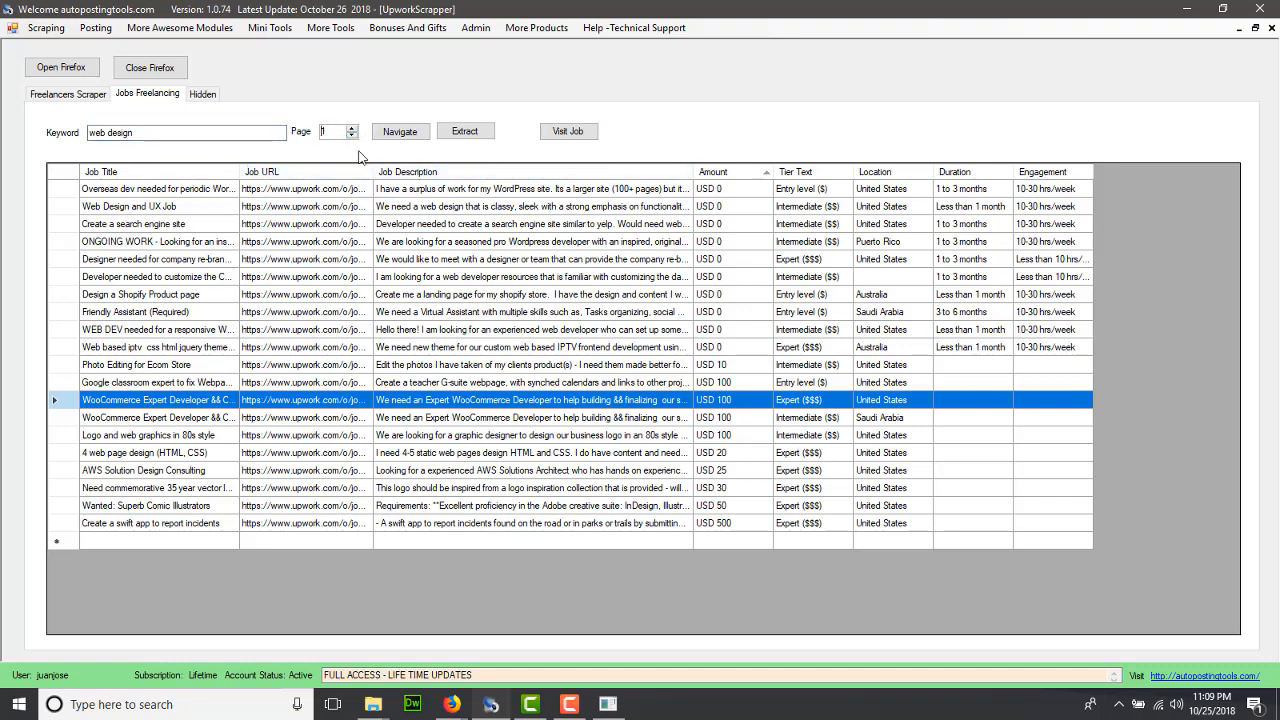
{"action": "left_click", "coordinate": [452, 704]}
{"action": "left_click", "coordinate": [537, 635]}
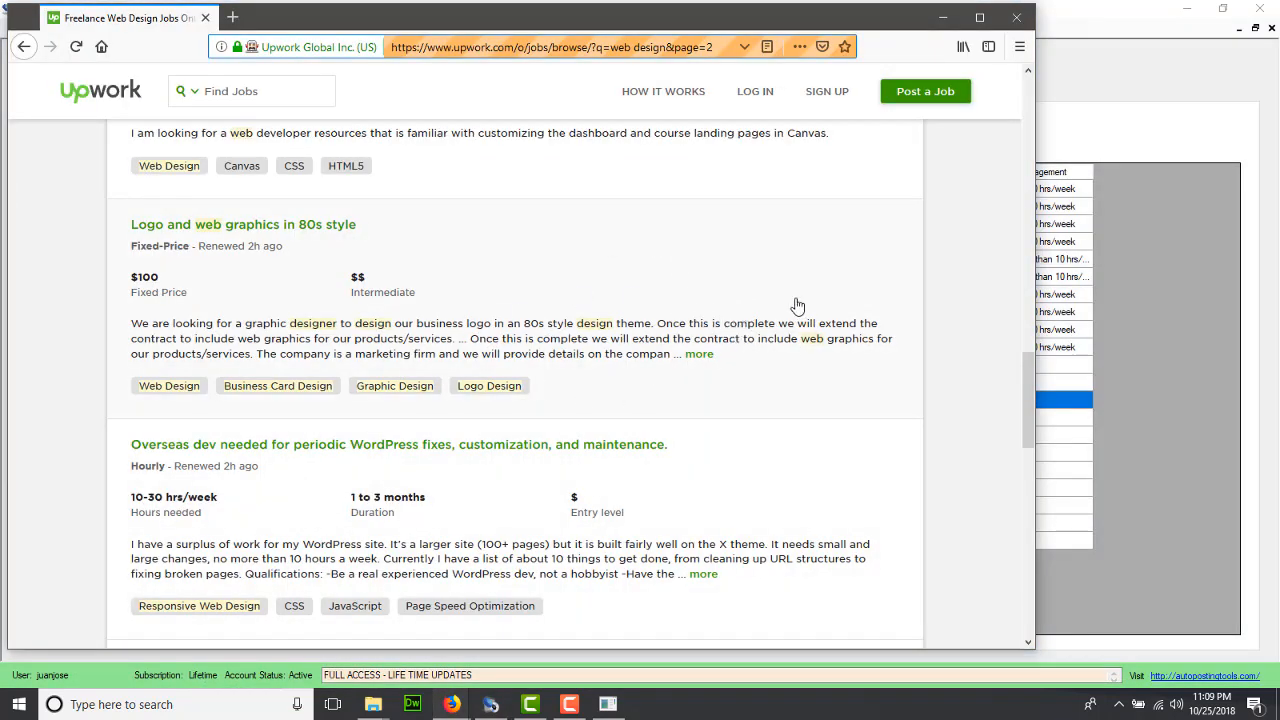
{"action": "left_click", "coordinate": [1080, 285]}
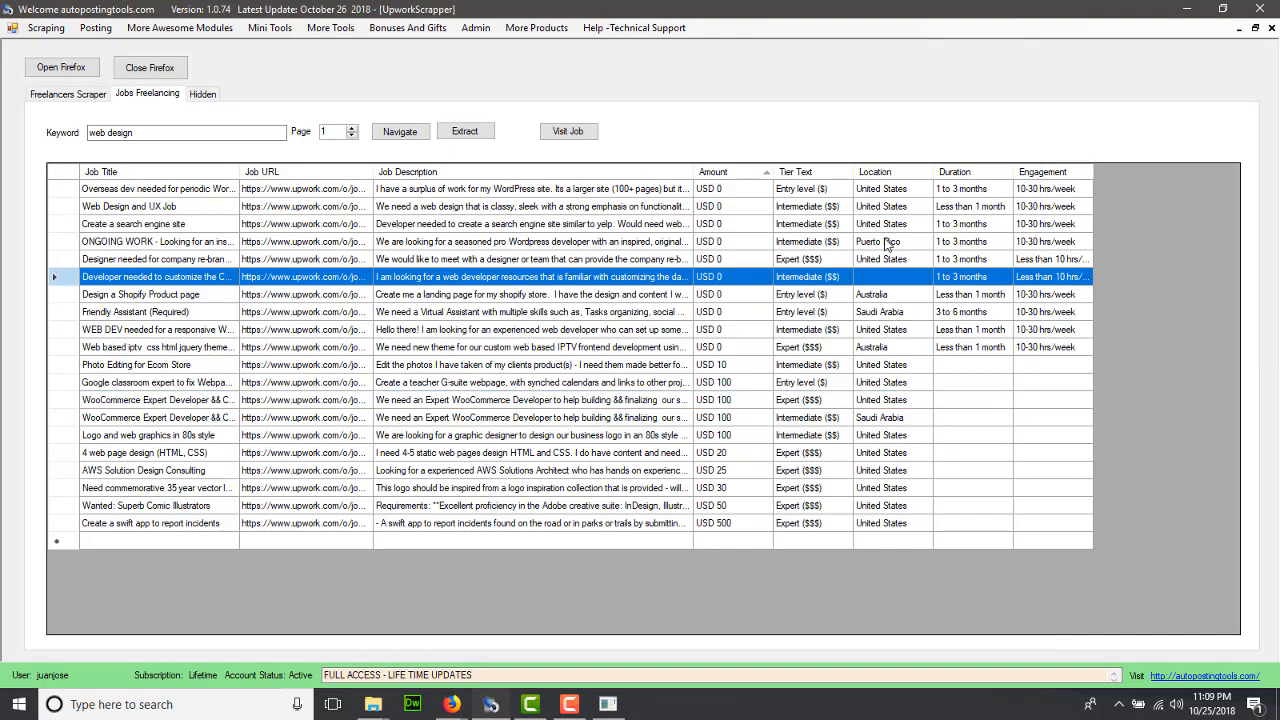